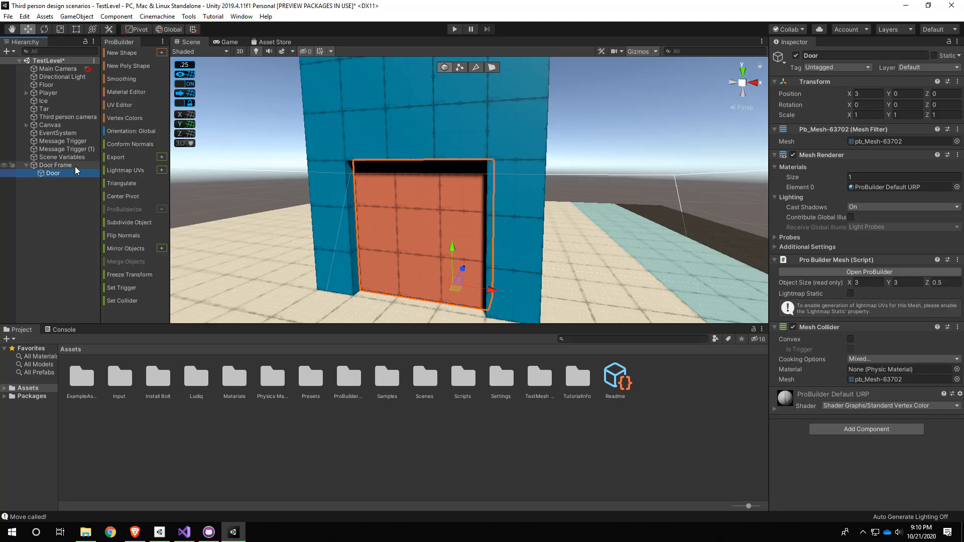
# - Rename the Door Frame object to "Portcullis Door"
pyautogui.click(58, 167)
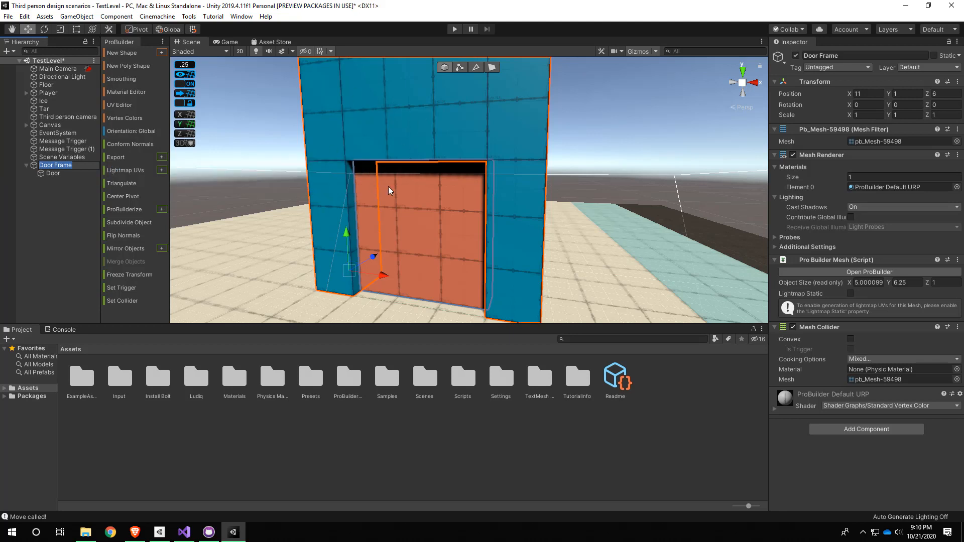
pyautogui.write('Portcullis Door')
pyautogui.press('Return')
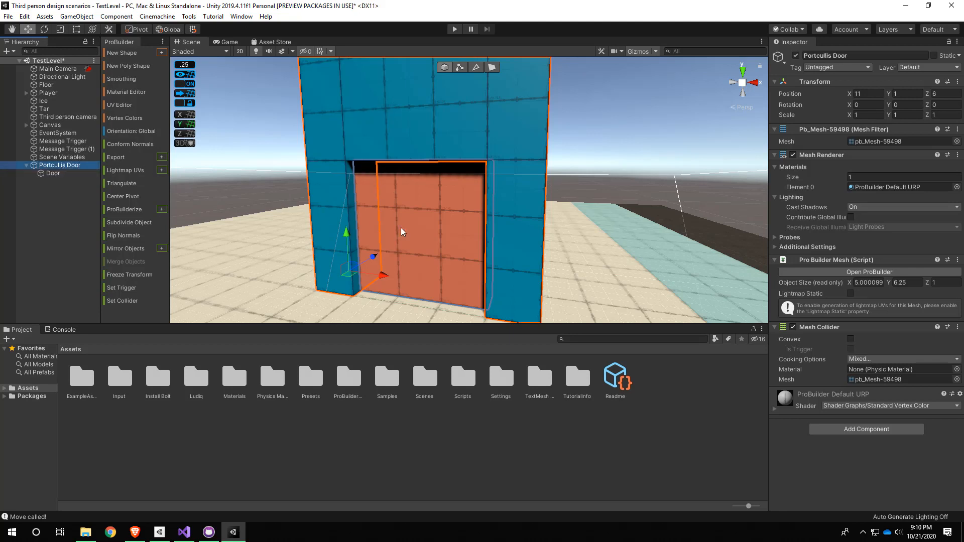
# - Try raising the Portcullis Door together with its child to Y 3, and undo the move
pyautogui.click(444, 67)
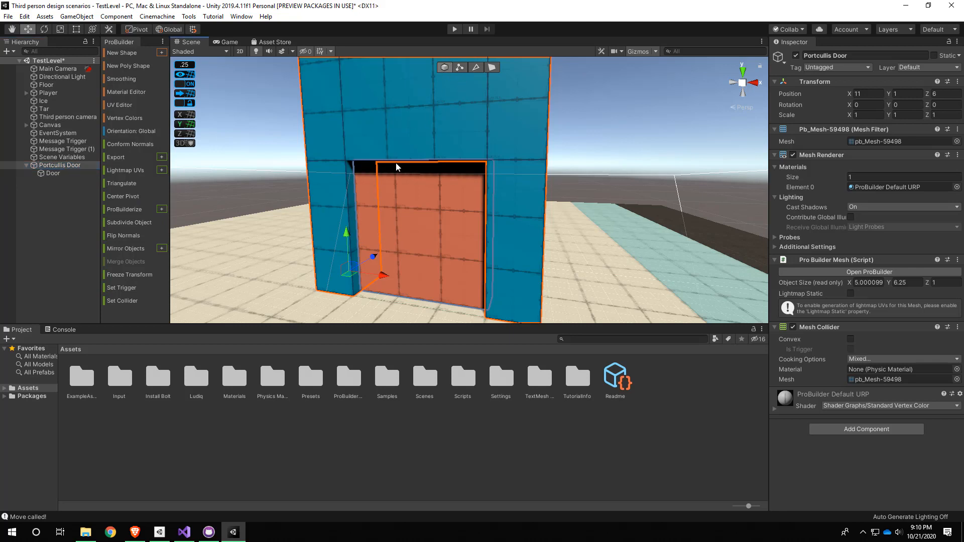
pyautogui.moveTo(347, 238); pyautogui.dragTo(352, 167)
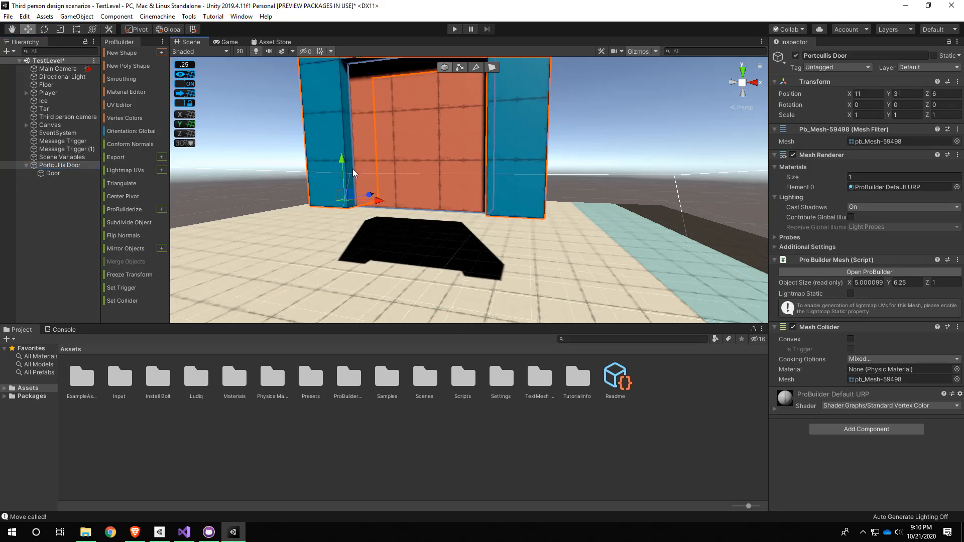
pyautogui.hotkey('ctrl', 'z')
# - Try raising only the child Door to Y 2 within the frame, and undo the move
pyautogui.click(53, 173)
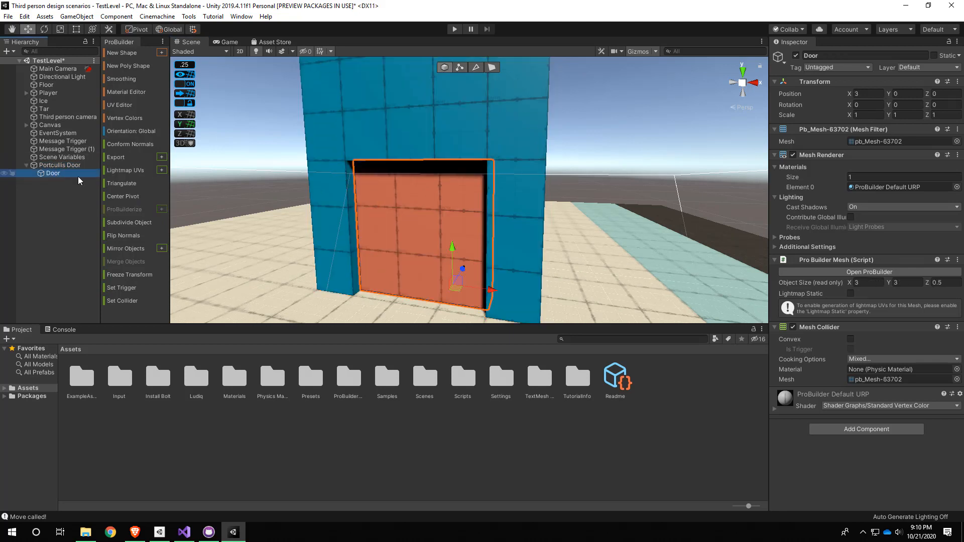
pyautogui.moveTo(451, 248); pyautogui.dragTo(452, 179)
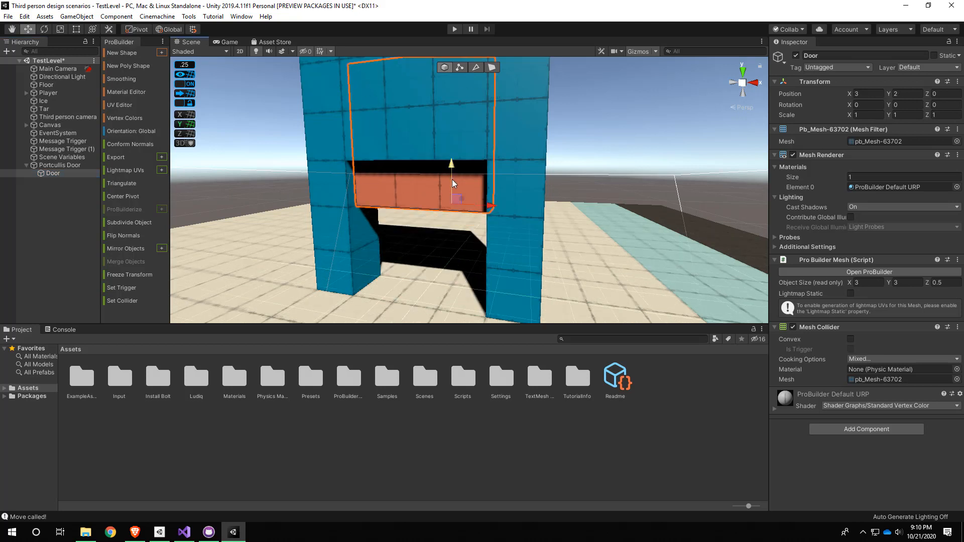
pyautogui.hotkey('ctrl', 'z')
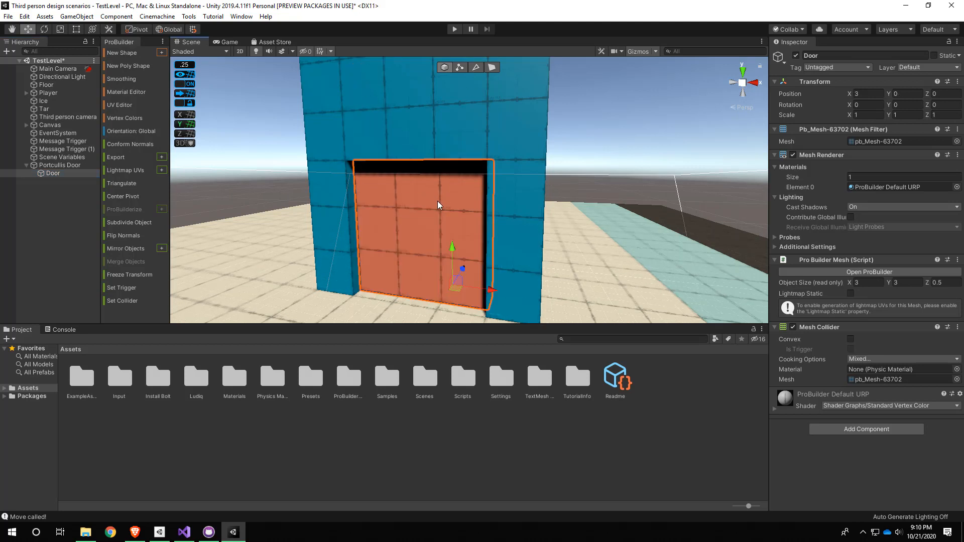
# - Add a State Machine component to the Portcullis Door object
pyautogui.press('s')
pyautogui.moveTo(321, 246)
pyautogui.mouseDown(button='right')
pyautogui.moveTo(330, 267)
pyautogui.moveTo(320, 239)
pyautogui.mouseUp(button='right')
pyautogui.press('a')
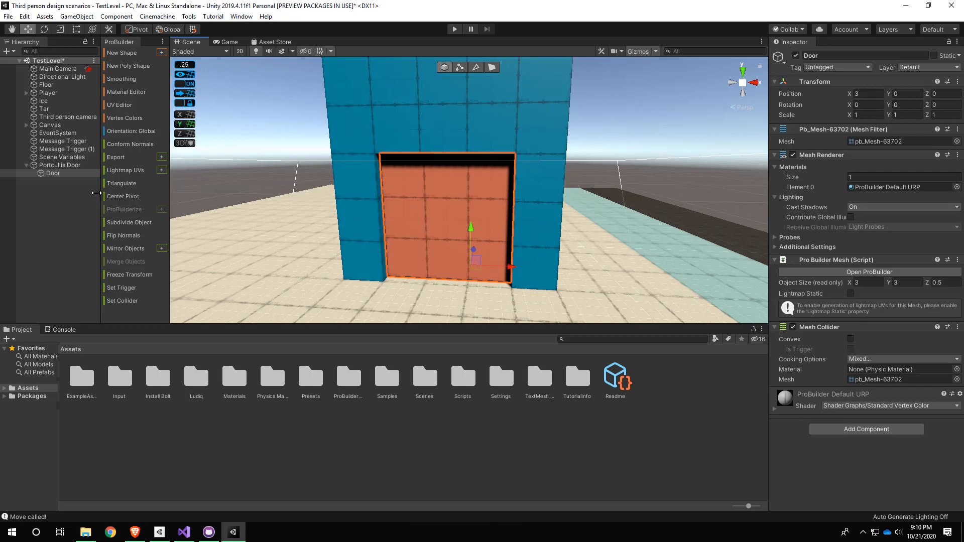
pyautogui.click(52, 166)
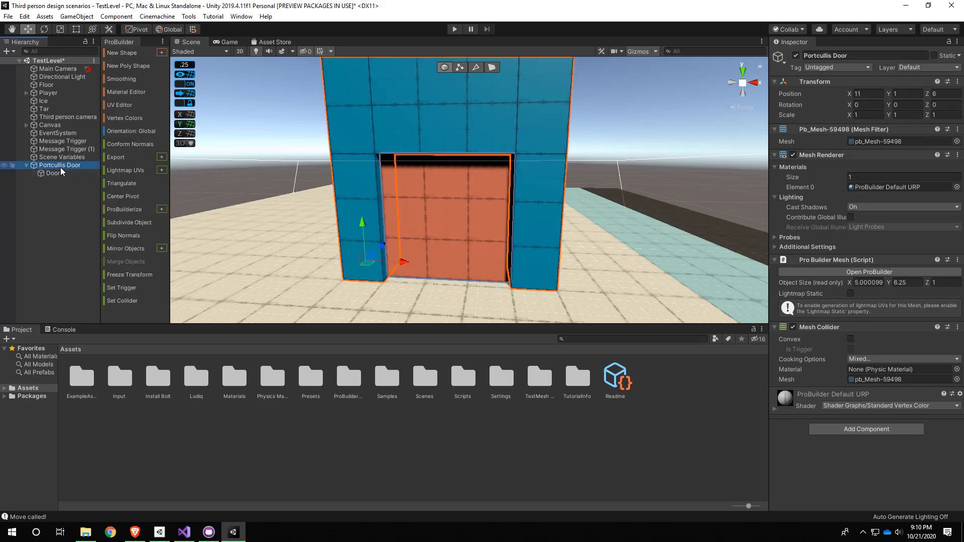
pyautogui.click(884, 430)
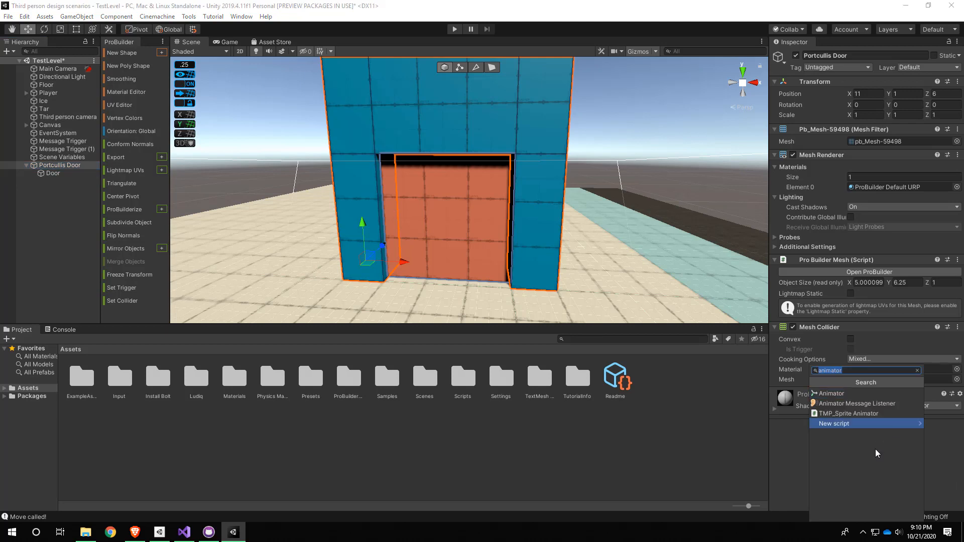
pyautogui.write('stat')
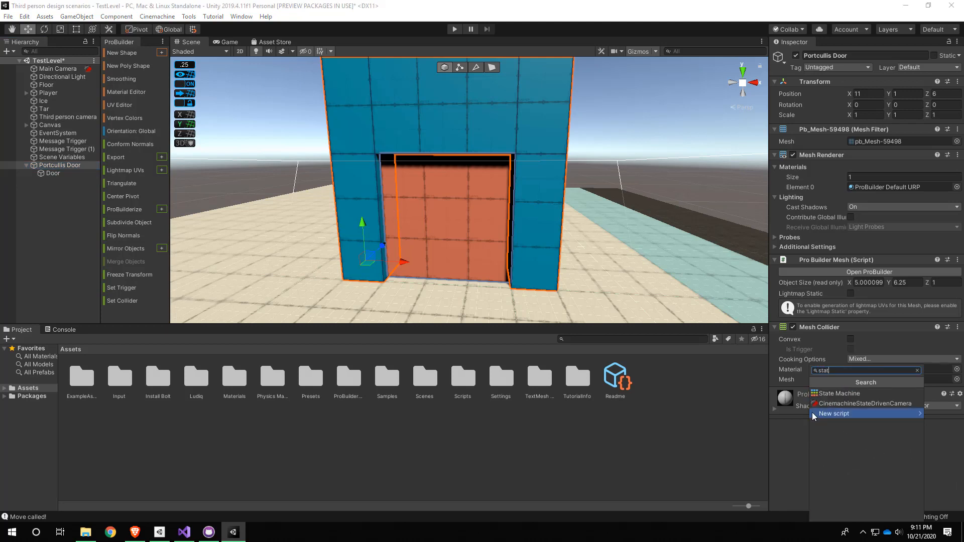
pyautogui.click(840, 395)
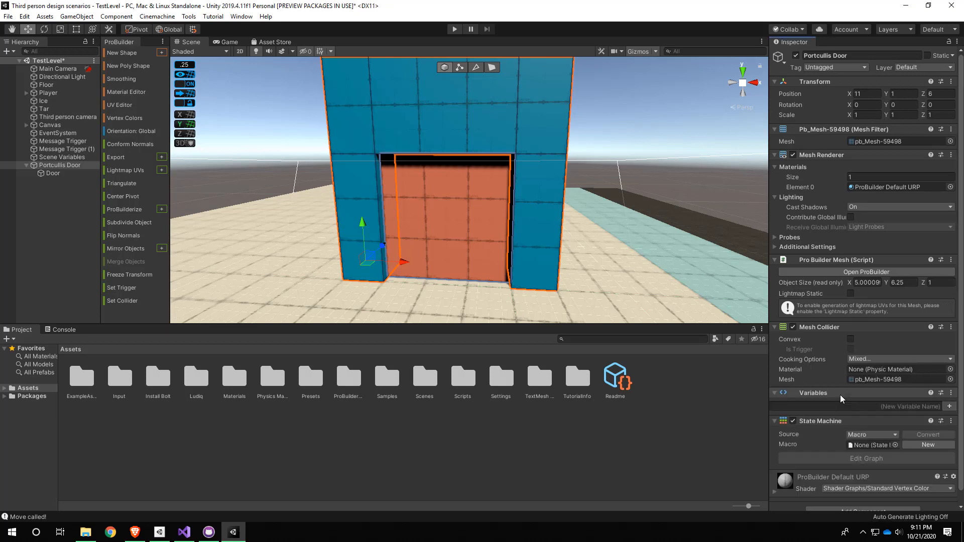
# - Keep the State Machine source as Macro, start a new macro and create a "Macros" folder in Assets for it
pyautogui.scroll(-1, 842, 395)
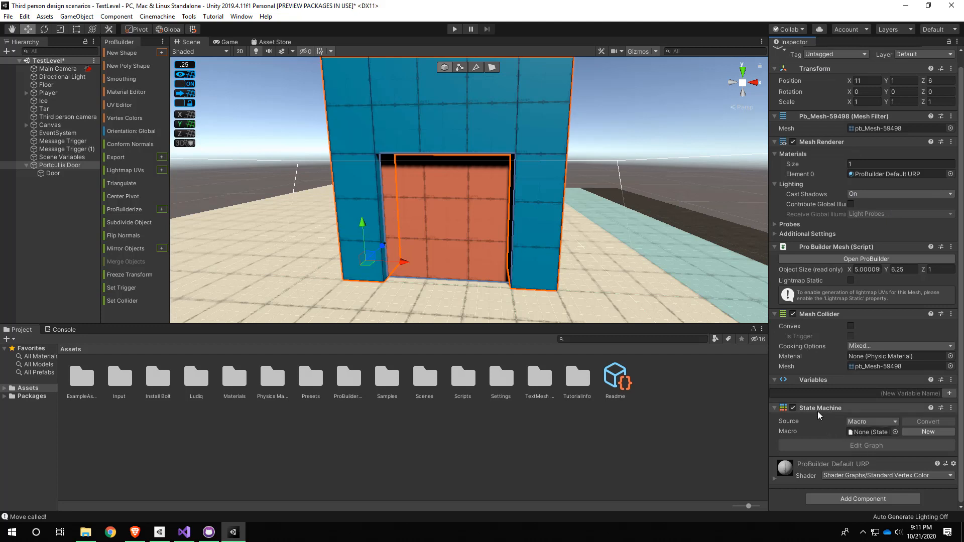
pyautogui.click(860, 424)
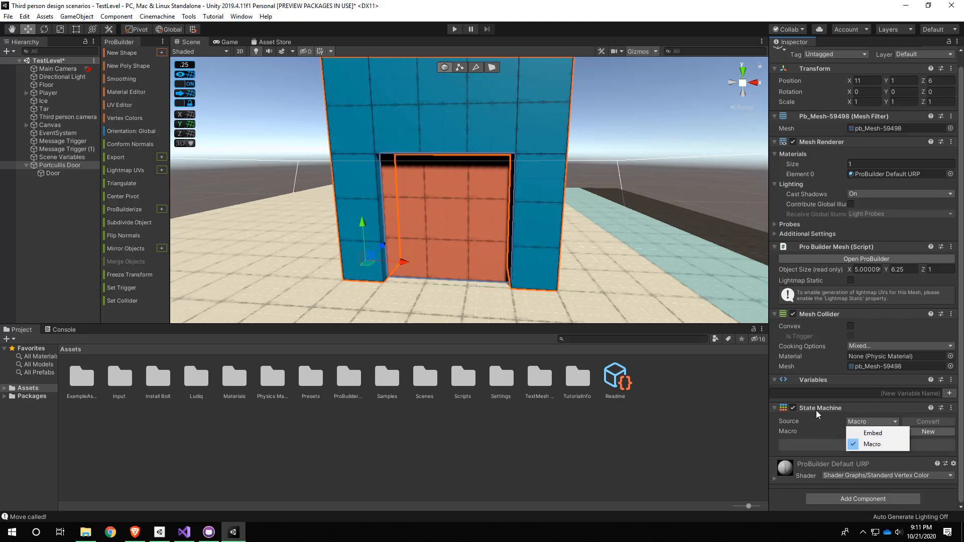
pyautogui.click(876, 446)
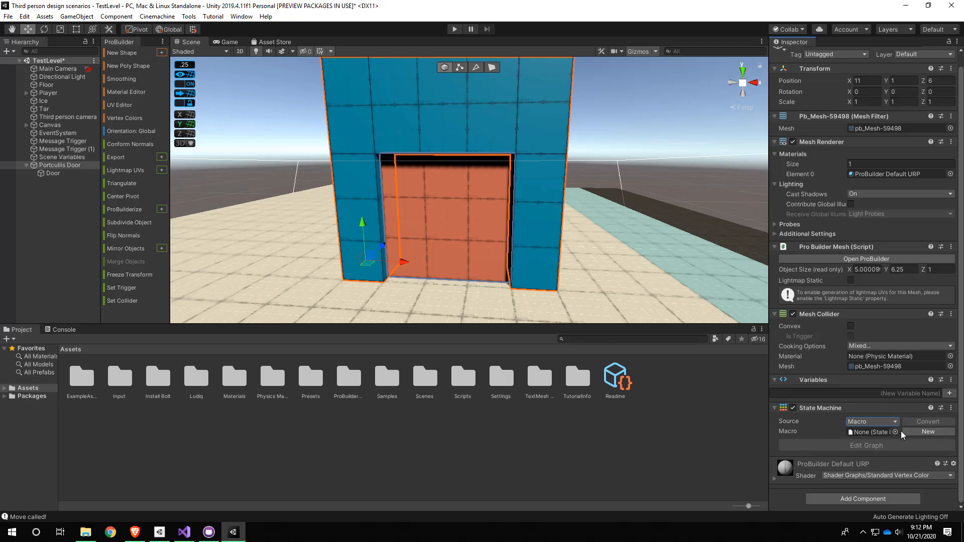
pyautogui.click(928, 433)
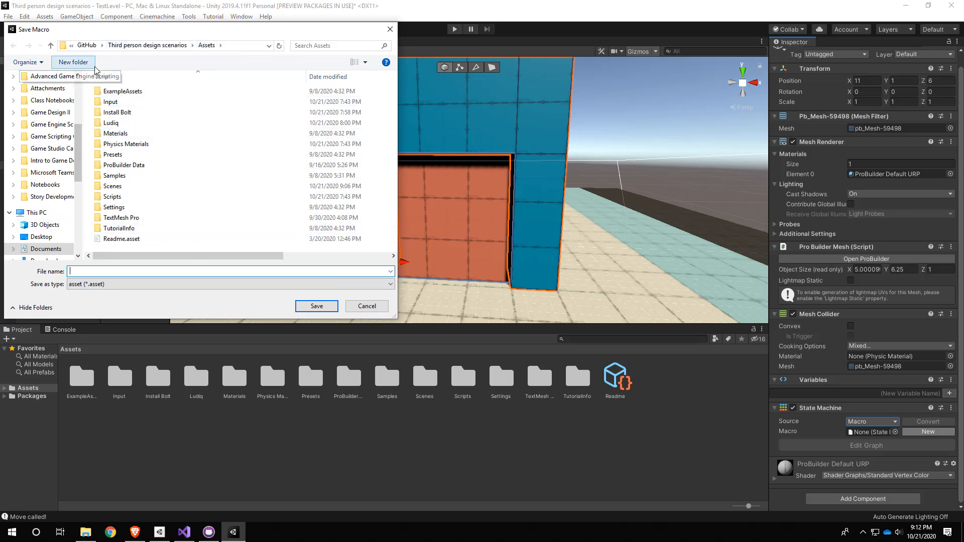
pyautogui.click(74, 63)
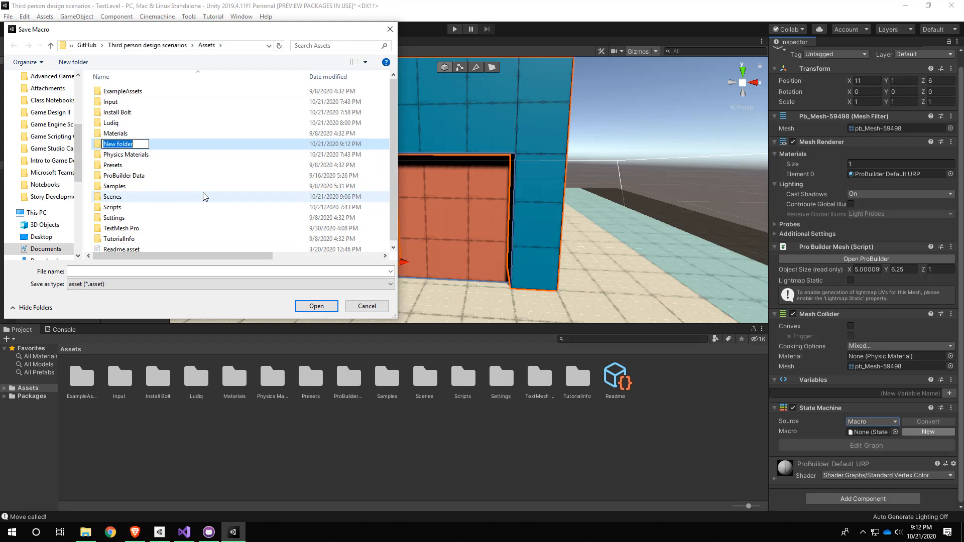
pyautogui.write('Macros')
pyautogui.press('Return')
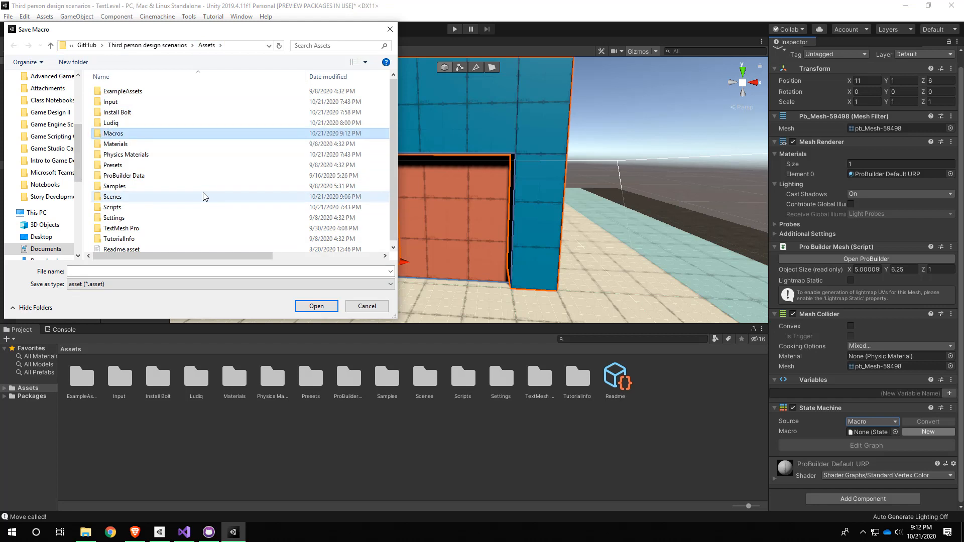
# - Save the new macro as "DoorMacro" inside the Macros folder
pyautogui.doubleClick(120, 142)
pyautogui.click(120, 272)
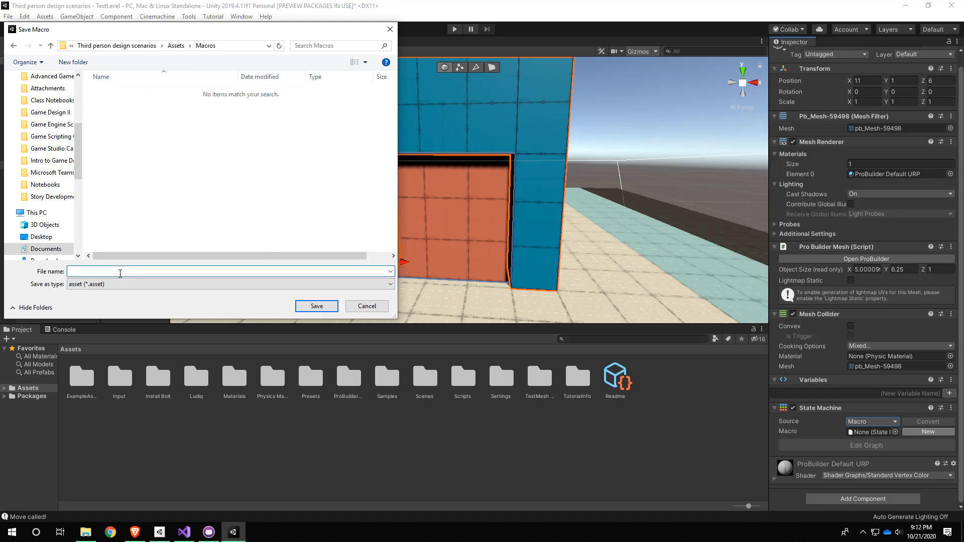
pyautogui.write('DoorMacro')
pyautogui.click(322, 307)
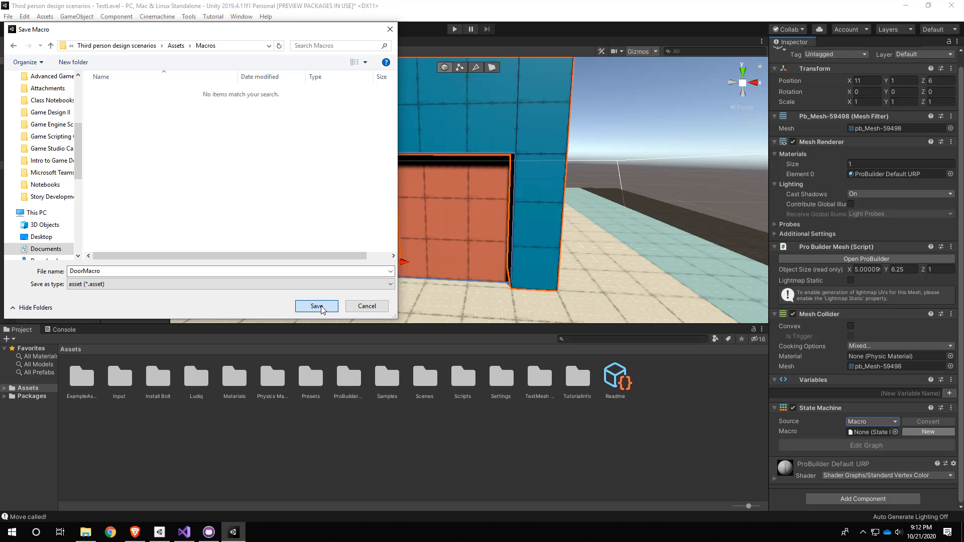
pyautogui.click(322, 306)
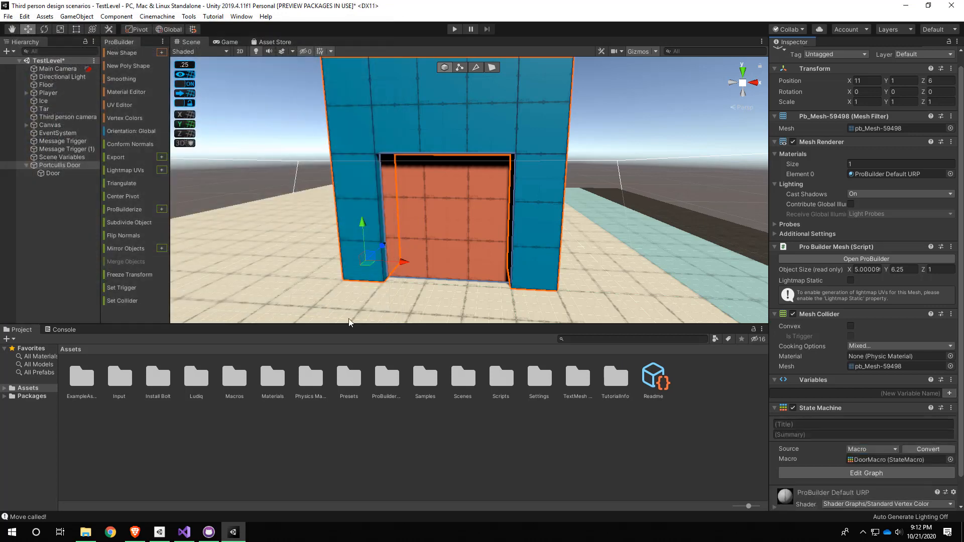
# - Open the DoorMacro graph, dock the State Graph window beside the Console, and reposition the Start state in the upper-left area of the graph
pyautogui.click(879, 459)
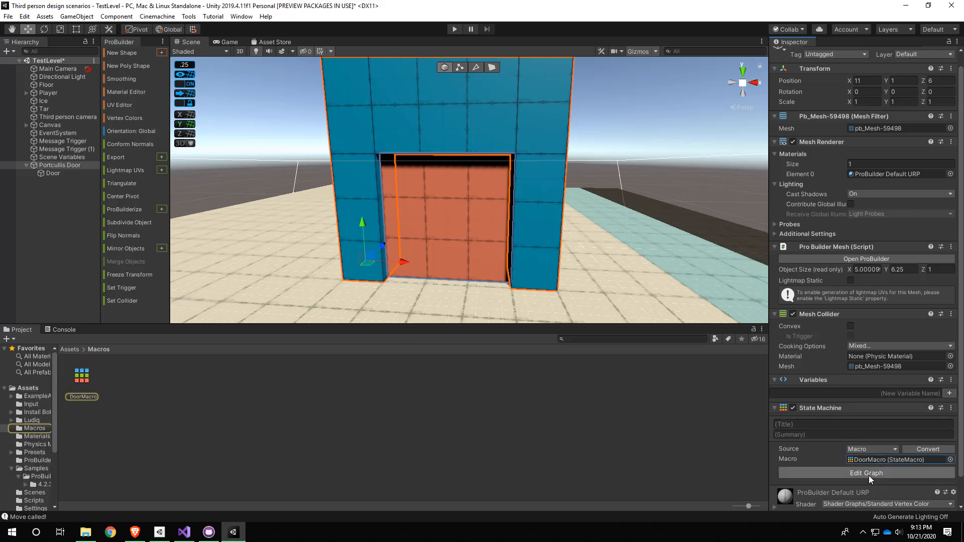
pyautogui.click(869, 475)
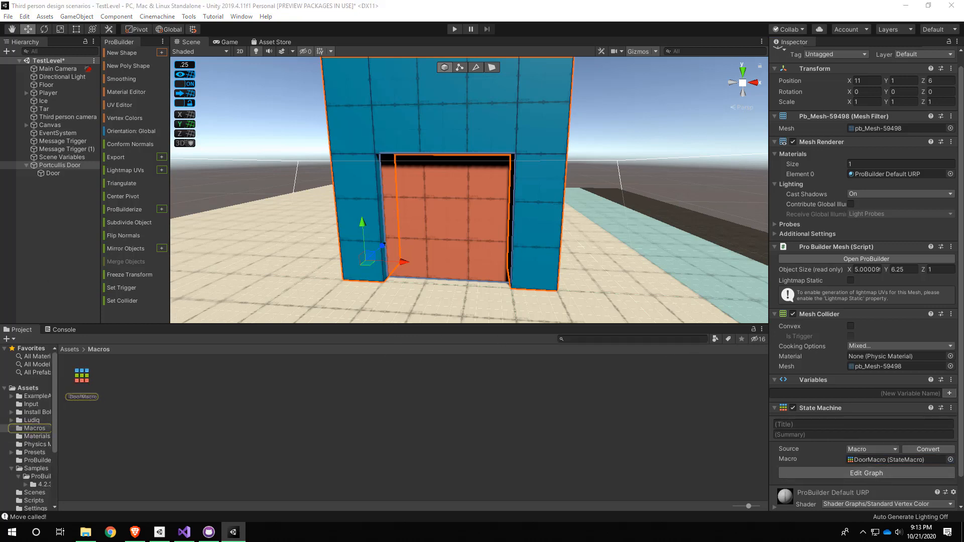
pyautogui.moveTo(300, 178); pyautogui.dragTo(314, 171)
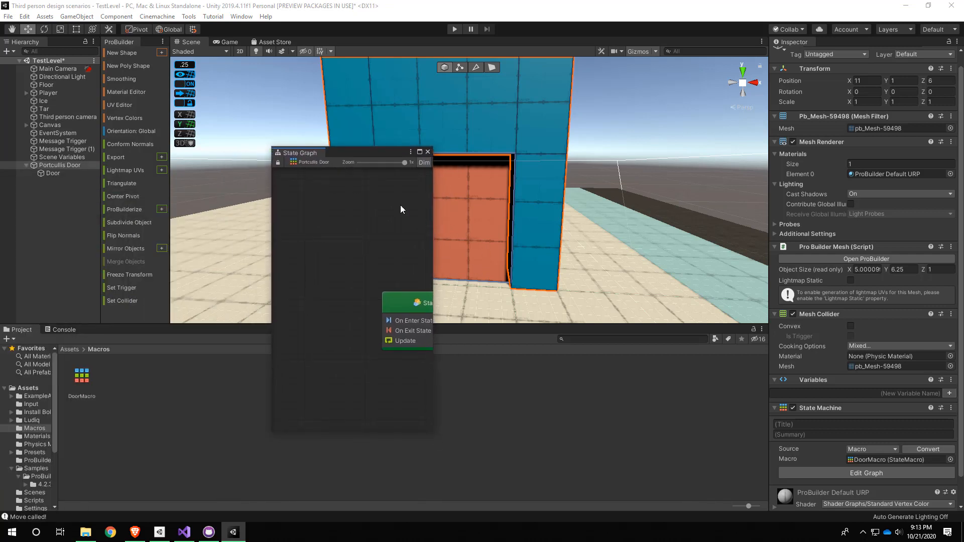
pyautogui.moveTo(300, 153); pyautogui.dragTo(101, 331)
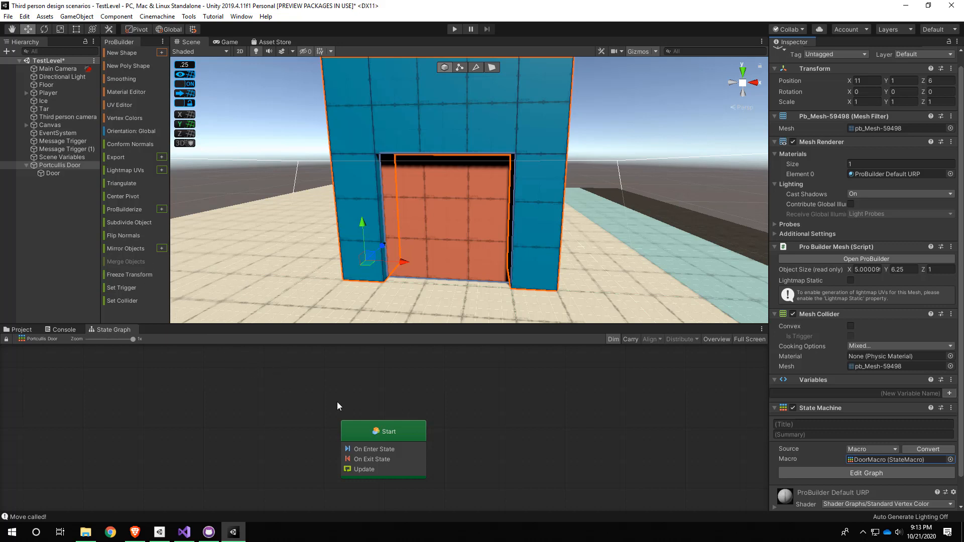
pyautogui.moveTo(406, 427); pyautogui.dragTo(210, 396)
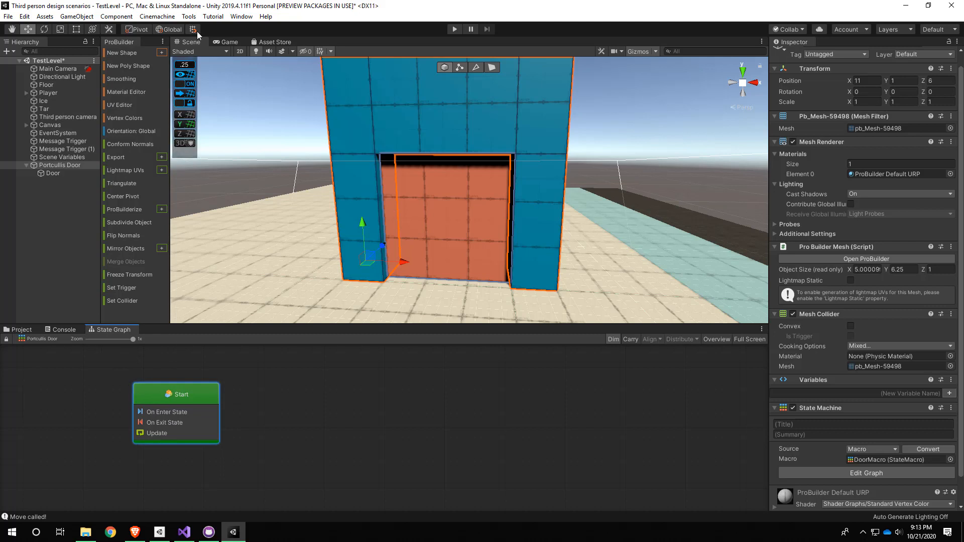
# - Open the Graph Inspector window and place it floating over the Scene view
pyautogui.click(244, 16)
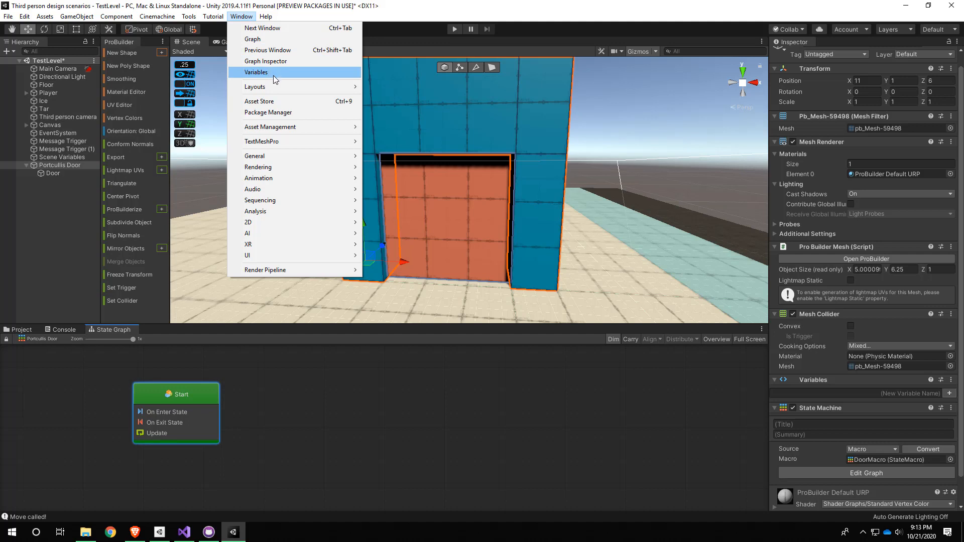
pyautogui.moveTo(273, 88)
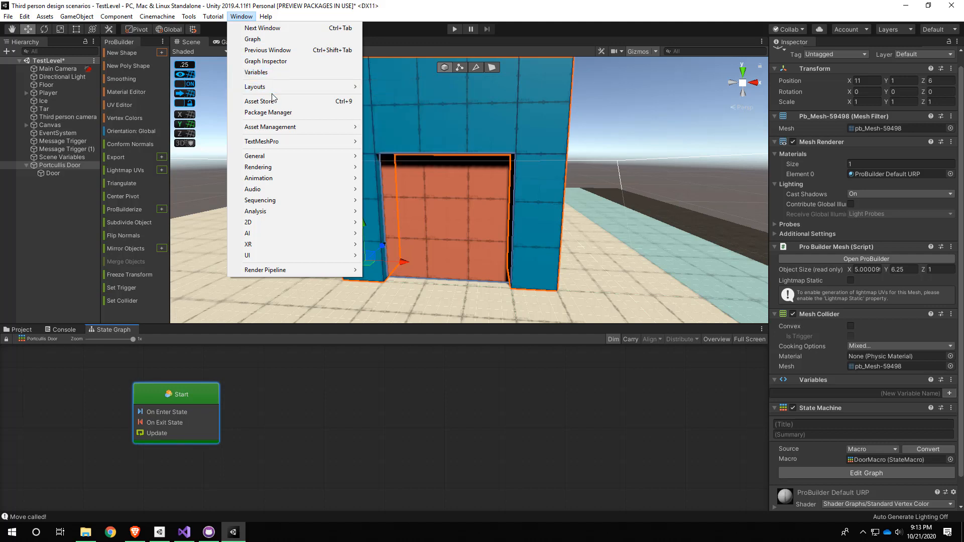
pyautogui.moveTo(266, 145)
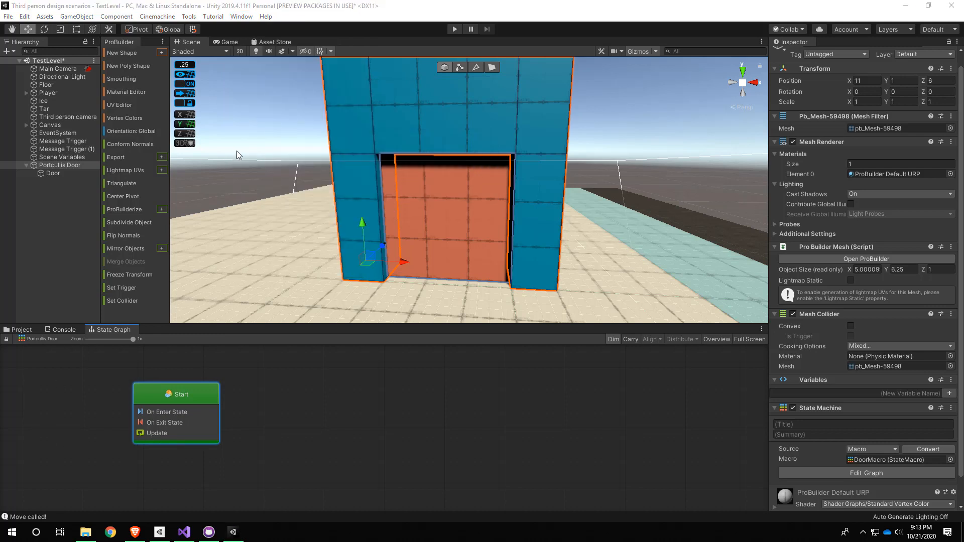
pyautogui.click(241, 16)
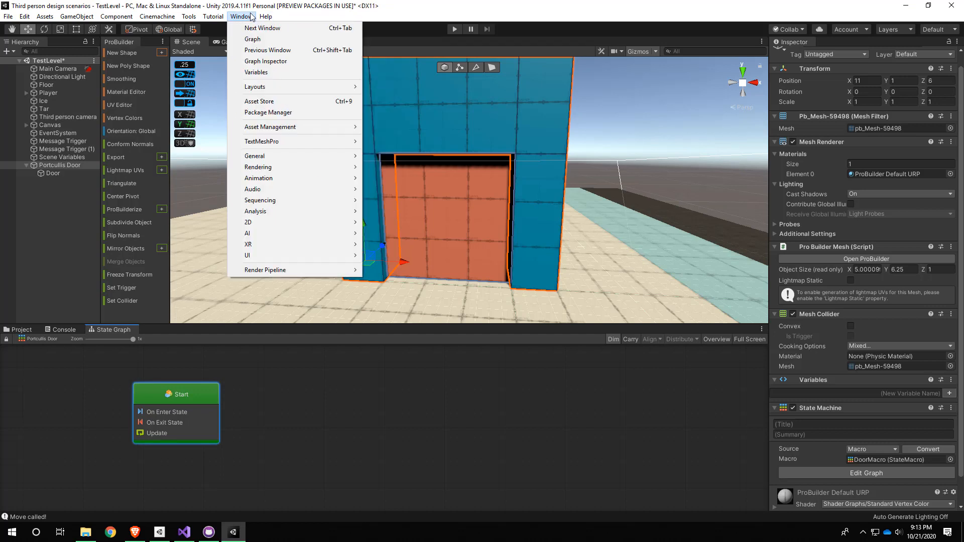
pyautogui.click(262, 62)
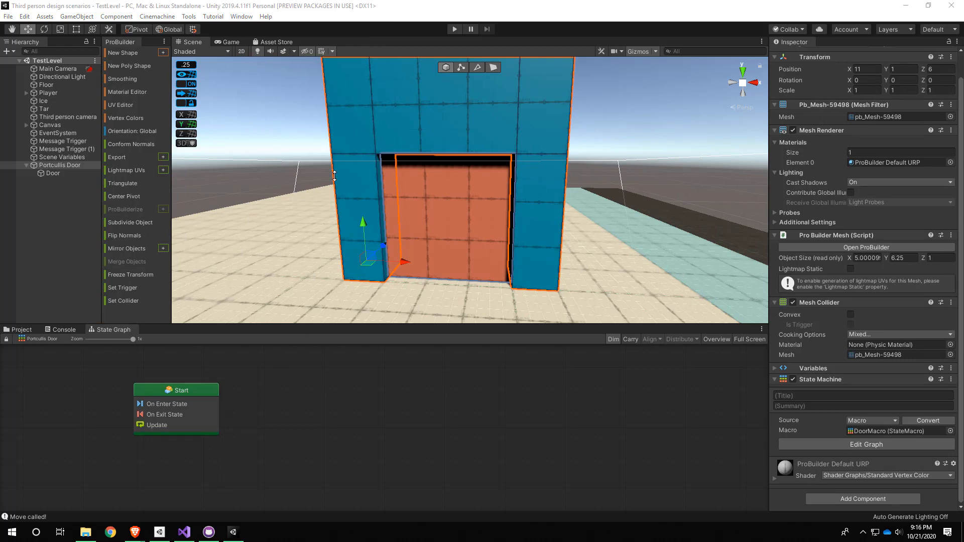
pyautogui.click(242, 17)
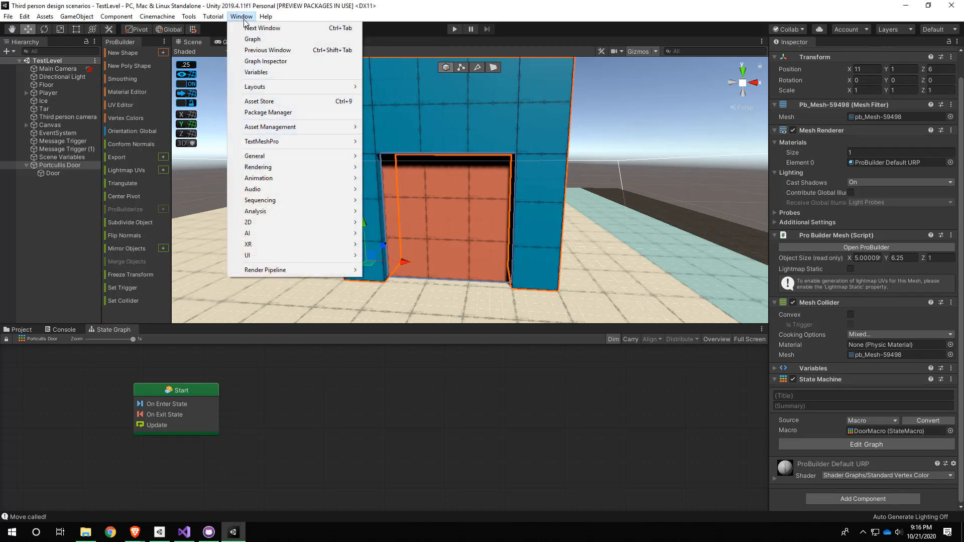
pyautogui.click(253, 66)
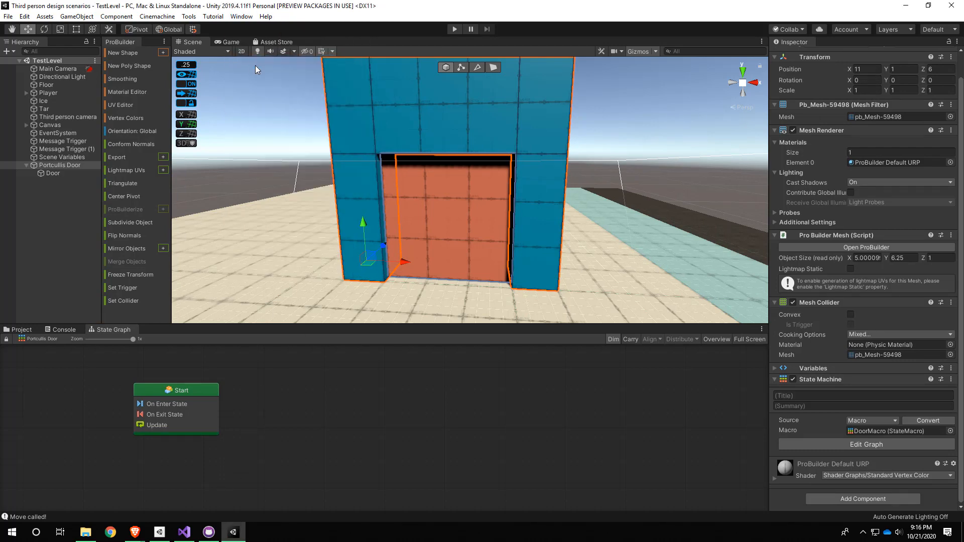
pyautogui.scroll(2, 833, 426)
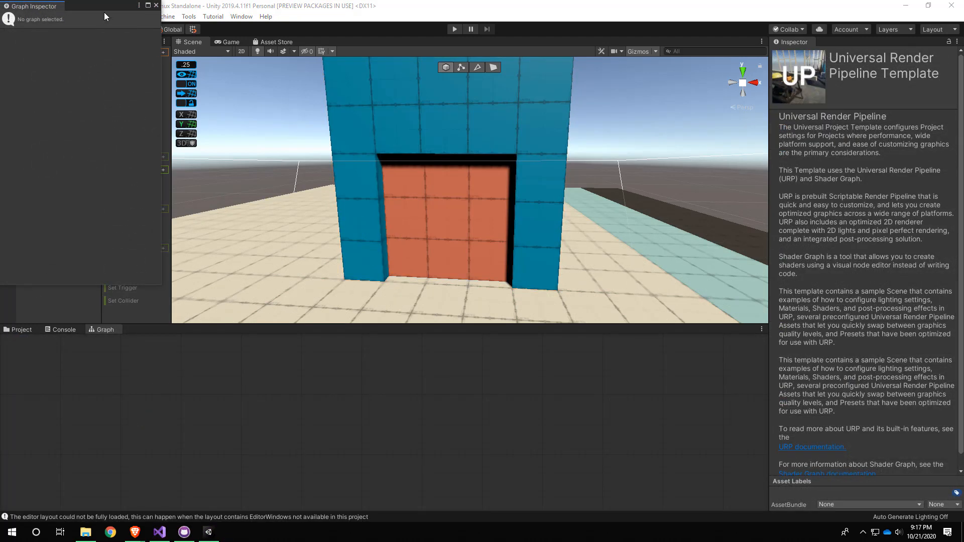
pyautogui.moveTo(104, 12); pyautogui.dragTo(377, 127)
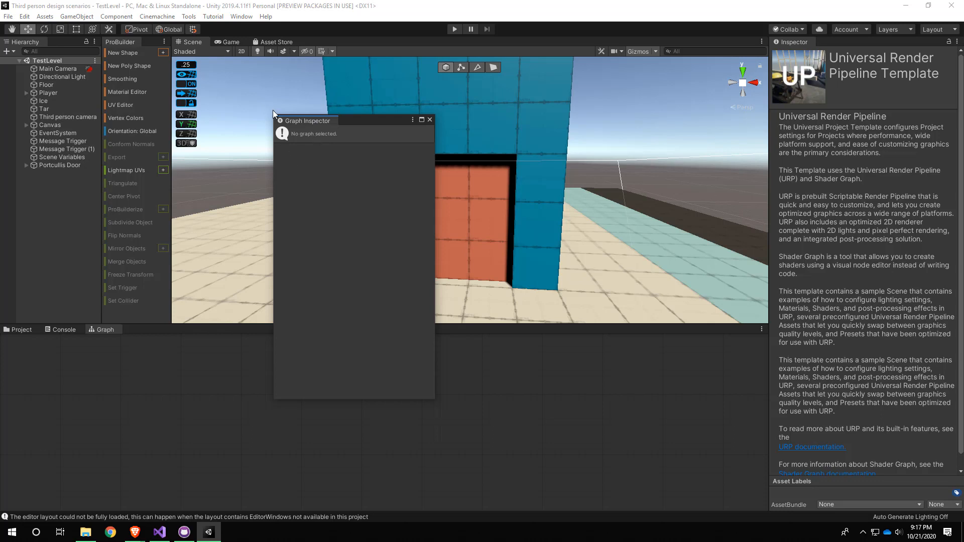
# - Dock the Graph Inspector beside the graph window, show the Portcullis Door's state graph, and widen the graph area
pyautogui.moveTo(368, 128); pyautogui.dragTo(377, 156)
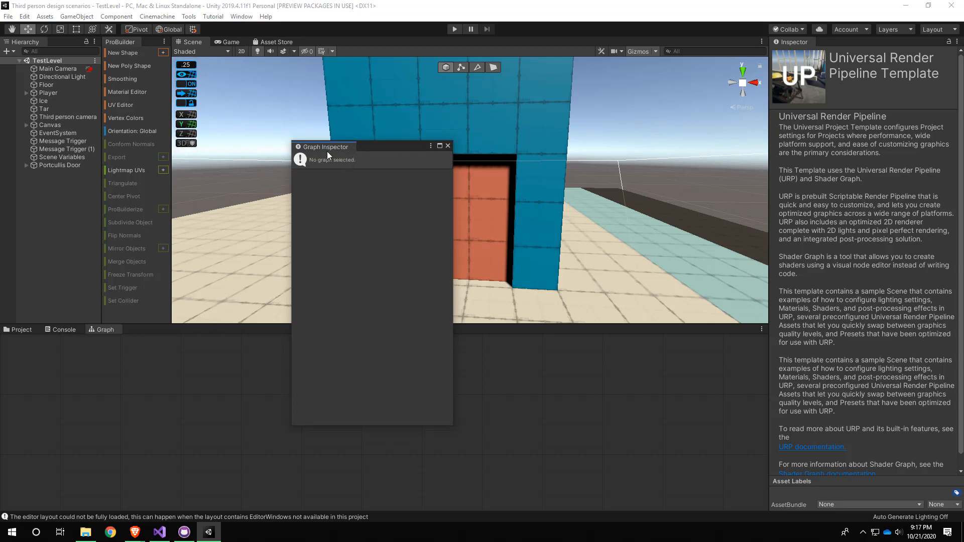
pyautogui.moveTo(327, 146); pyautogui.dragTo(710, 425)
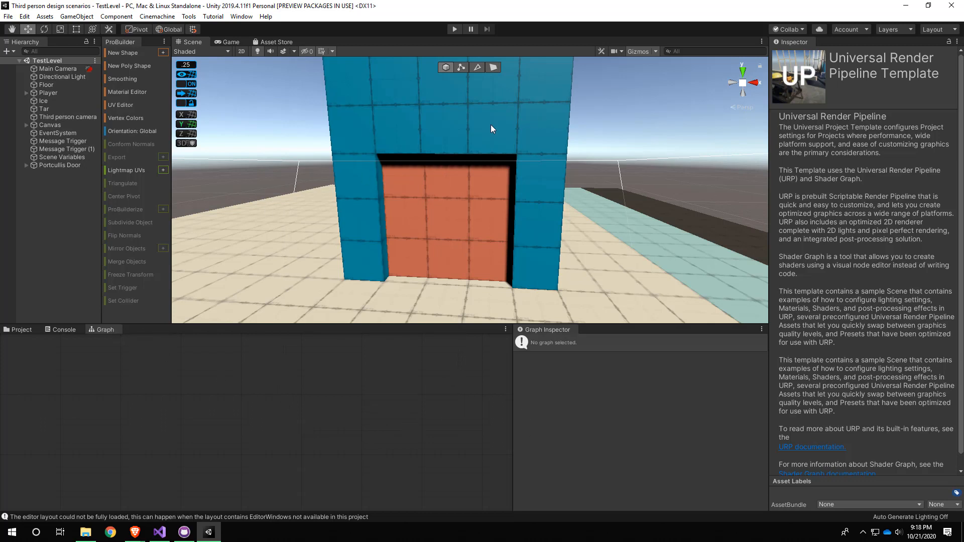
pyautogui.click(441, 110)
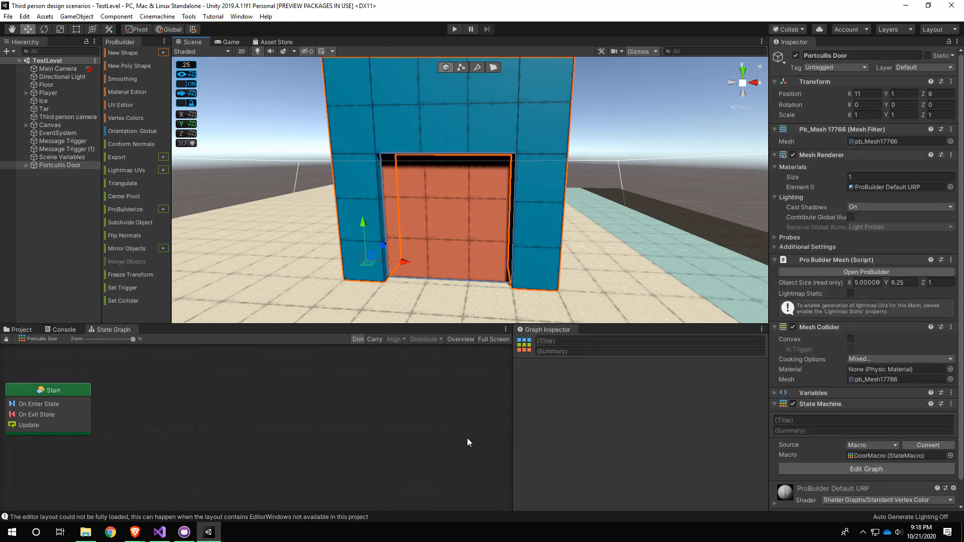
pyautogui.scroll(-2, 870, 468)
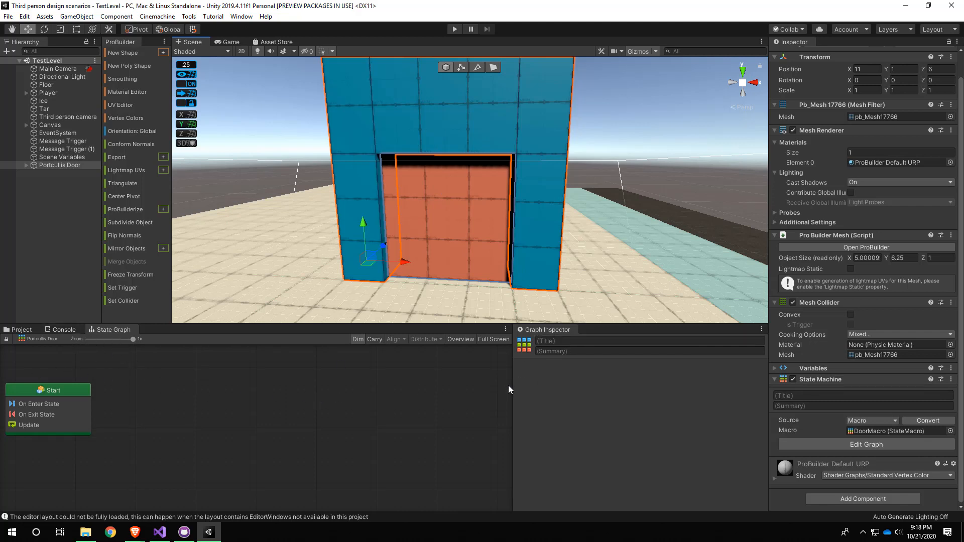
pyautogui.moveTo(512, 385); pyautogui.dragTo(581, 395)
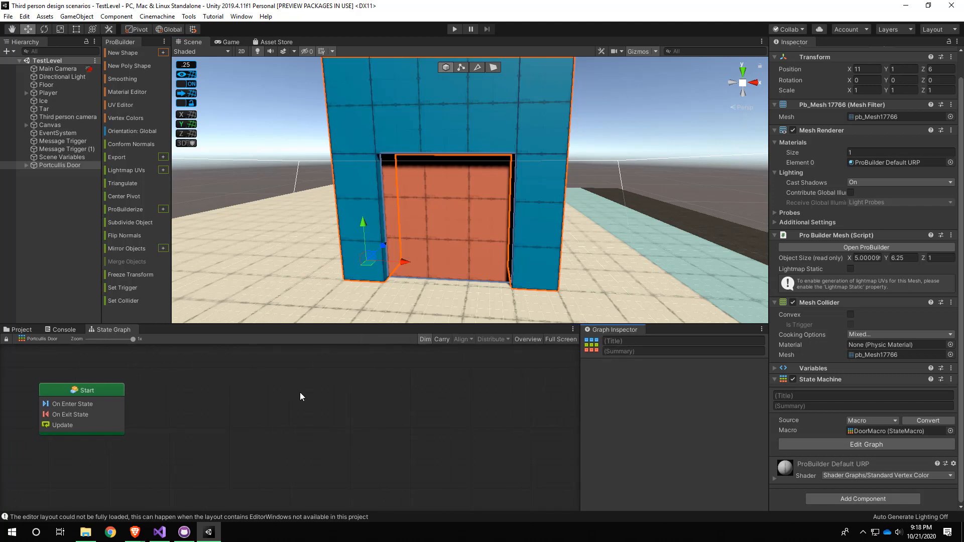
# - Retitle the Start state as "Closed" in the Graph Inspector
pyautogui.click(101, 391)
pyautogui.click(193, 415)
pyautogui.click(59, 398)
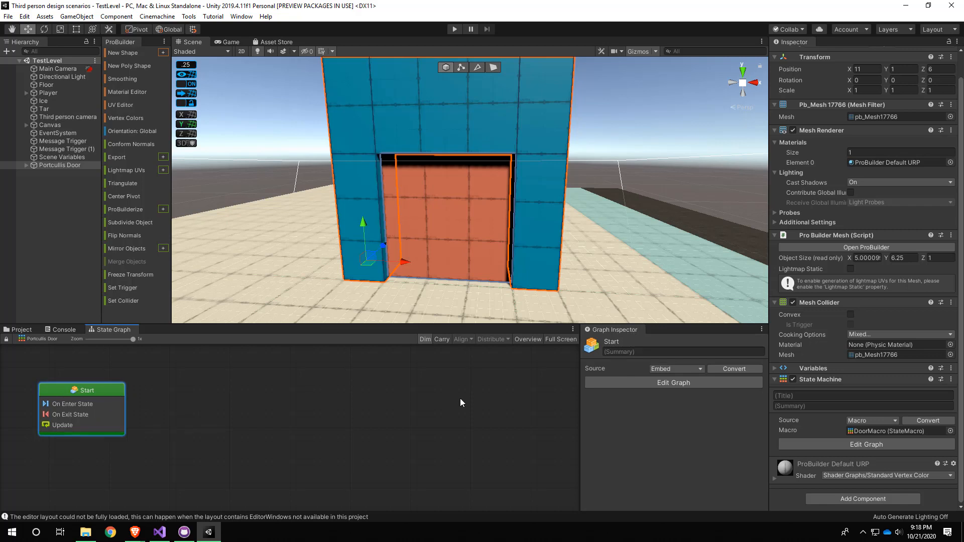
pyautogui.click(658, 353)
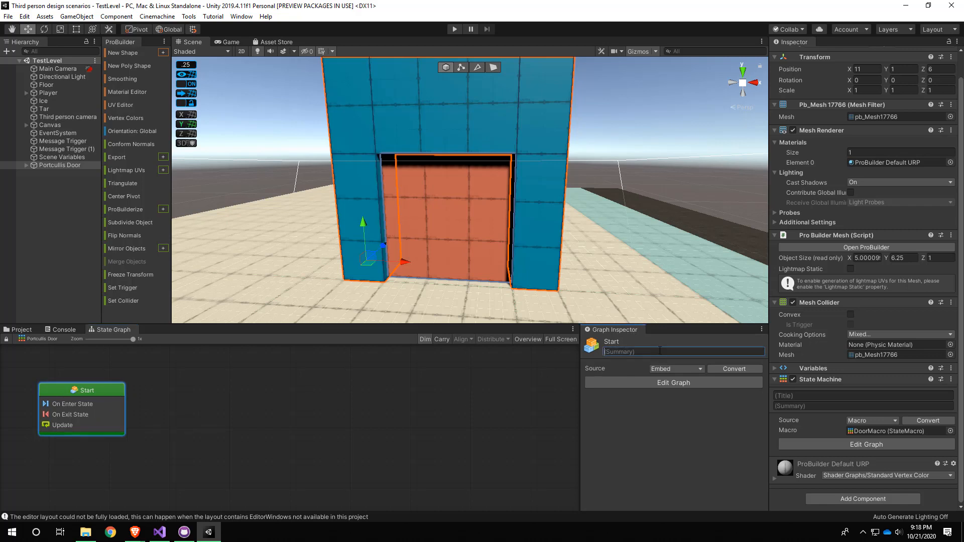
pyautogui.click(630, 342)
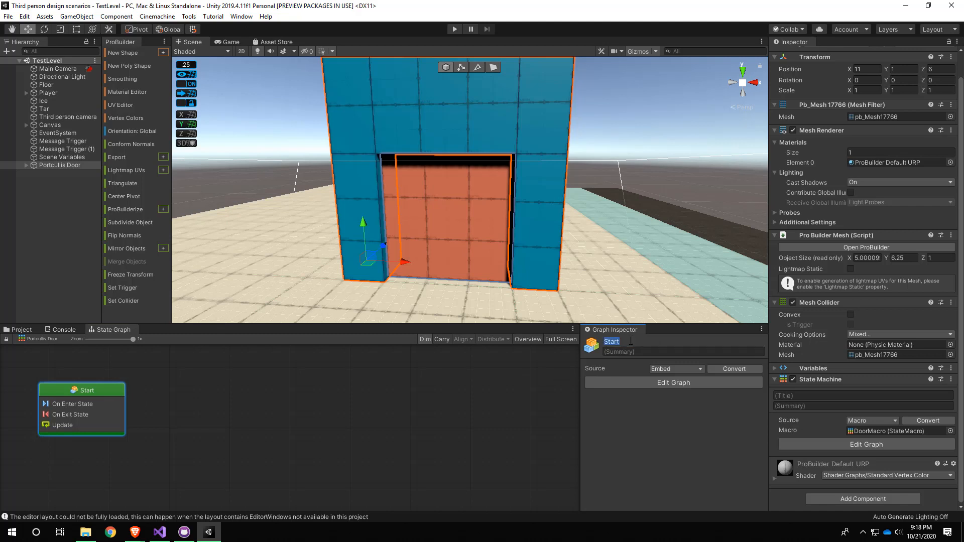
pyautogui.write('Closed')
pyautogui.click(261, 409)
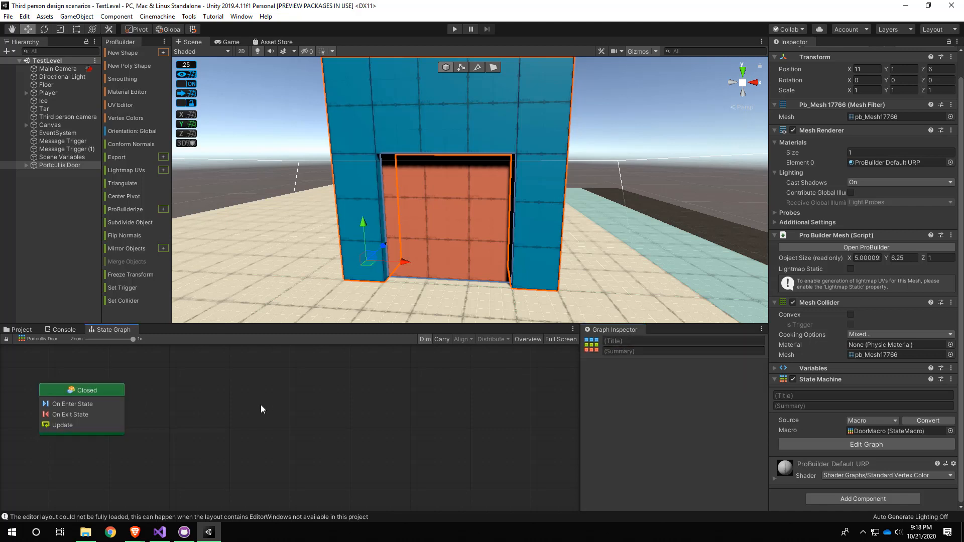
# - Create a new flow state beside the Closed state and title it "Open"
pyautogui.click(73, 401)
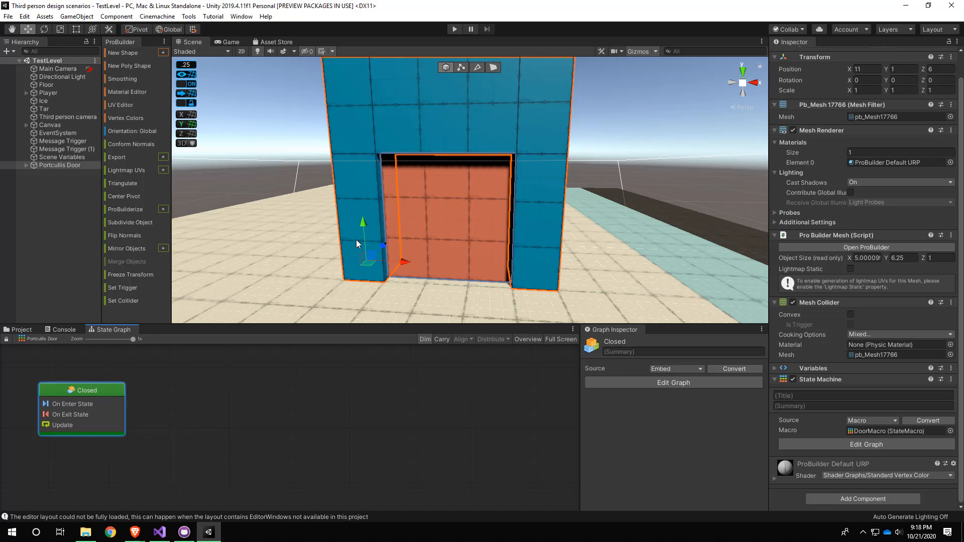
pyautogui.click(197, 411)
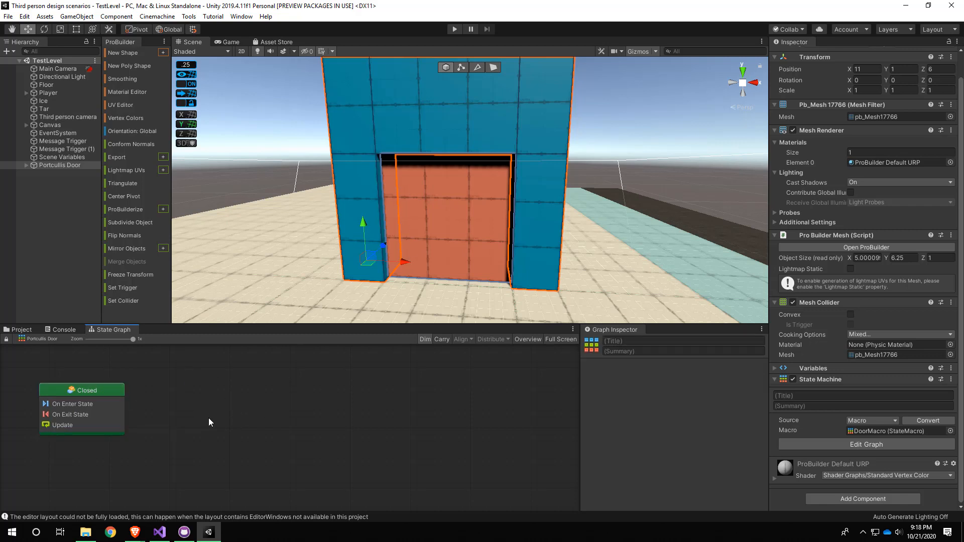
pyautogui.rightClick(210, 413)
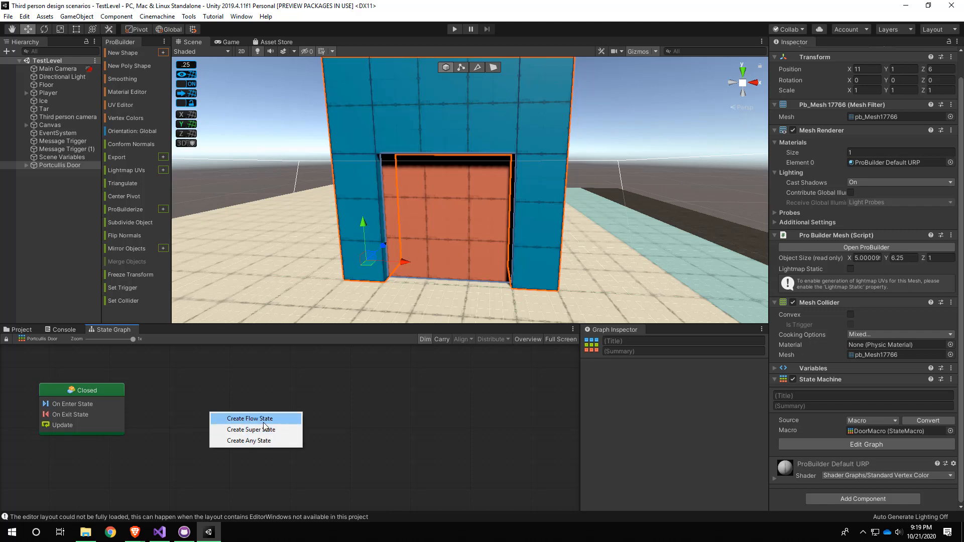
pyautogui.click(263, 422)
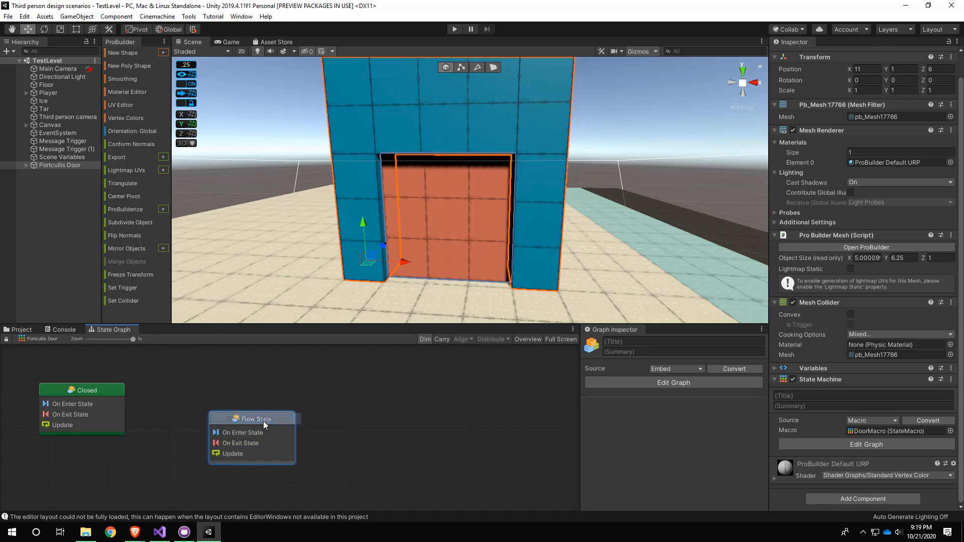
pyautogui.rightClick(188, 385)
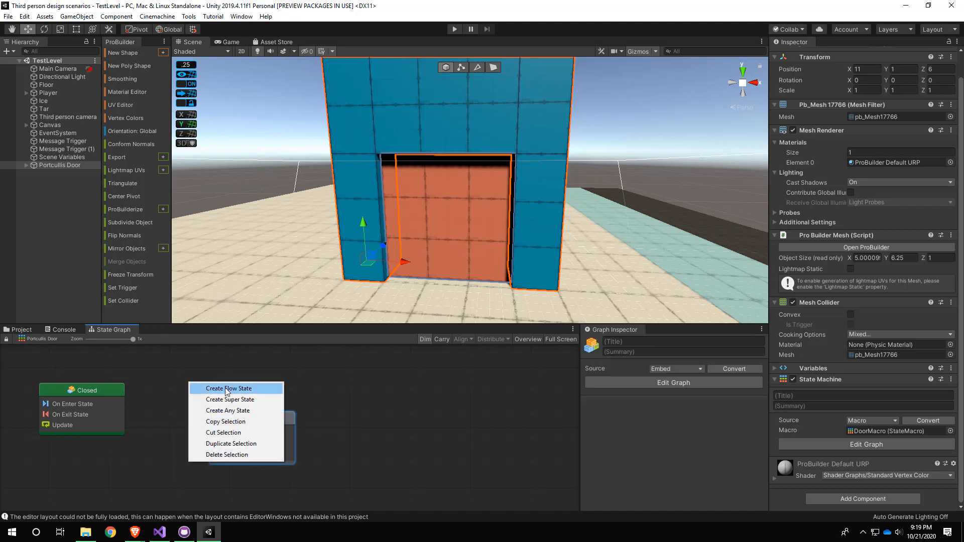
pyautogui.click(294, 444)
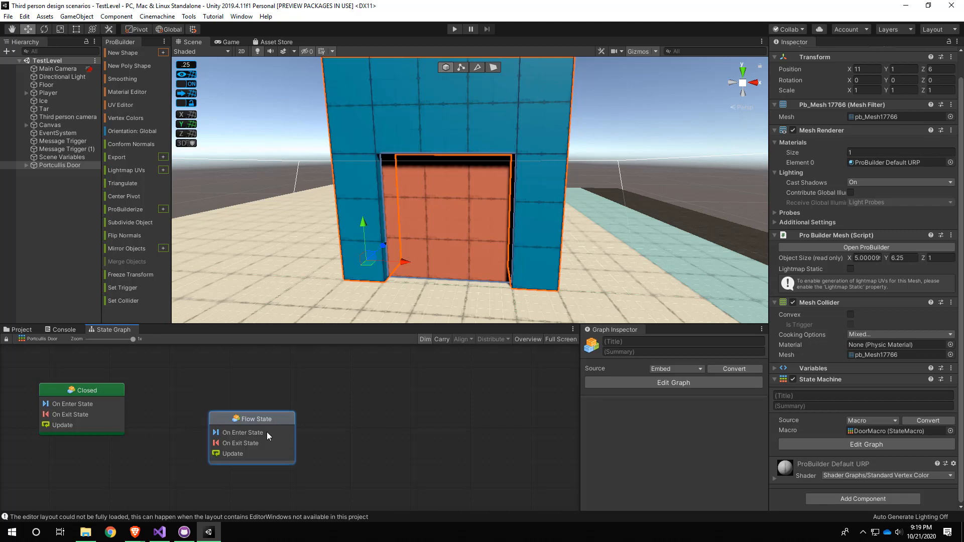
pyautogui.moveTo(252, 419); pyautogui.dragTo(244, 402)
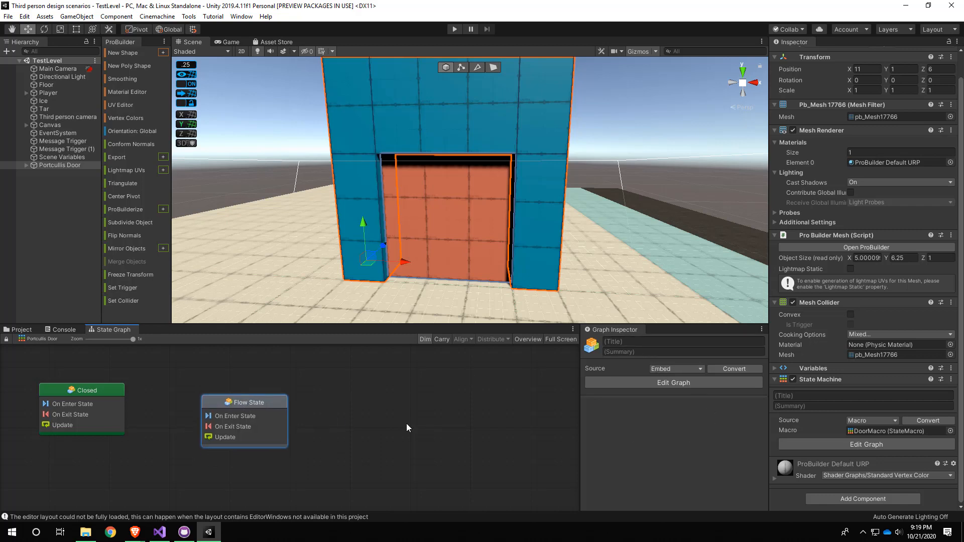
pyautogui.click(628, 342)
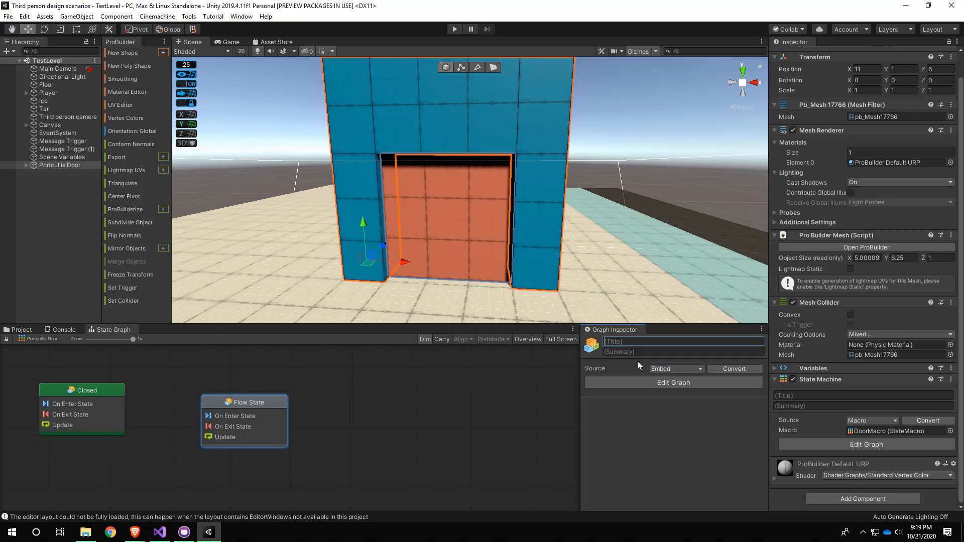
pyautogui.write('Open')
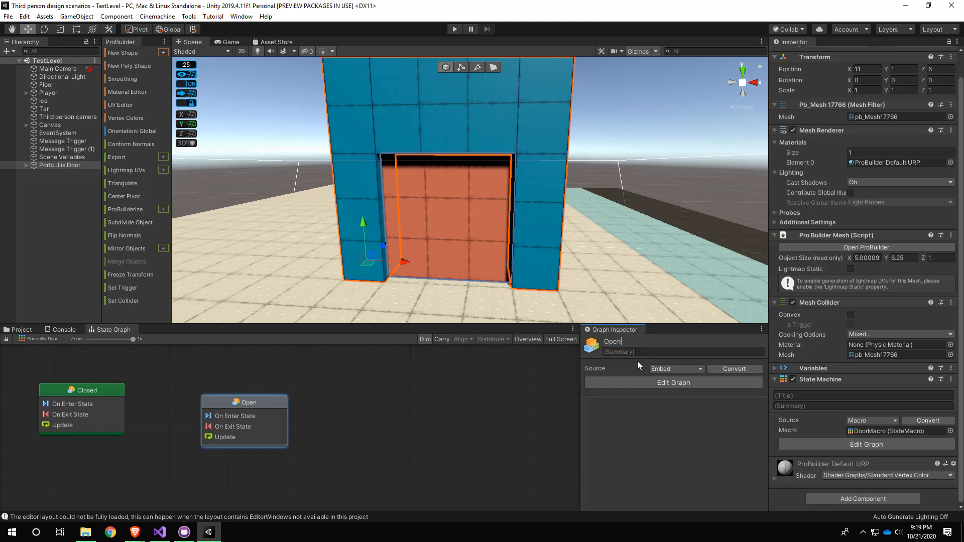
# - Reposition the Open and Closed states so they sit side by side at the same height with a gap between them
pyautogui.rightClick(242, 409)
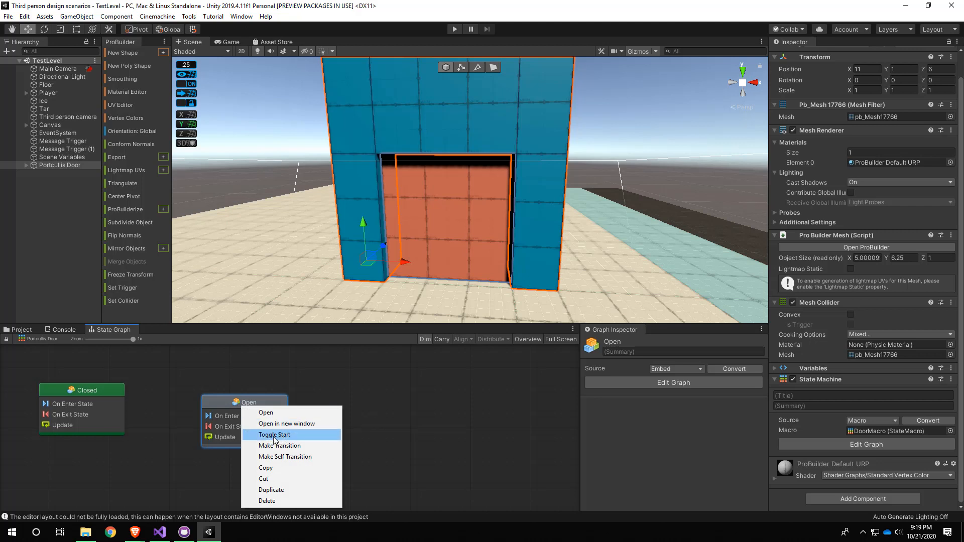
pyautogui.click(417, 397)
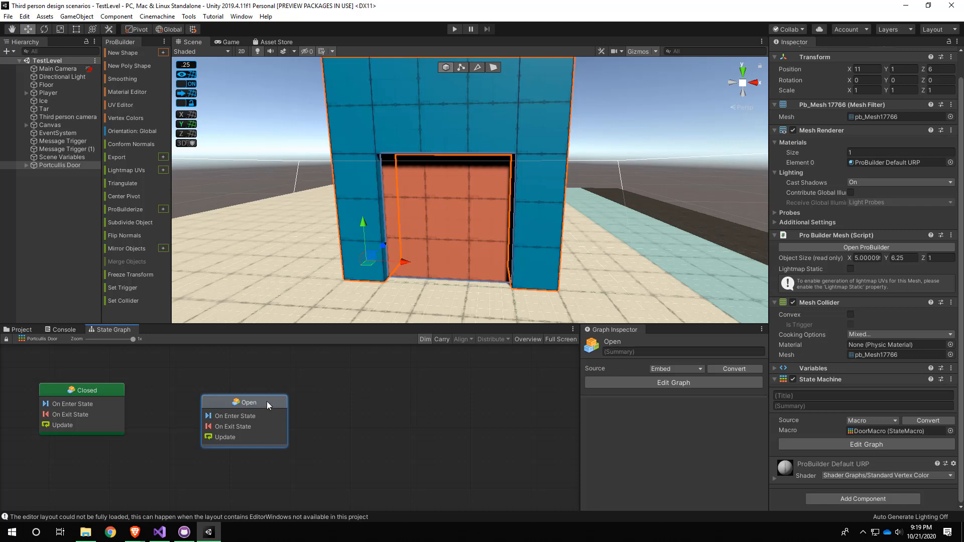
pyautogui.moveTo(266, 401); pyautogui.dragTo(247, 388)
pyautogui.moveTo(81, 388); pyautogui.dragTo(76, 386)
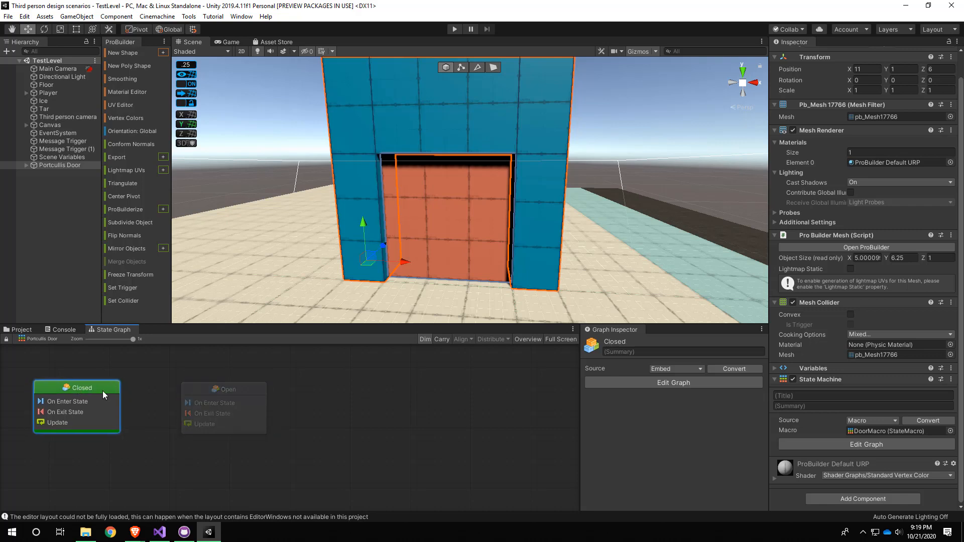
pyautogui.moveTo(230, 399)
pyautogui.mouseDown()
pyautogui.moveTo(240, 399)
pyautogui.moveTo(231, 390)
pyautogui.mouseUp()
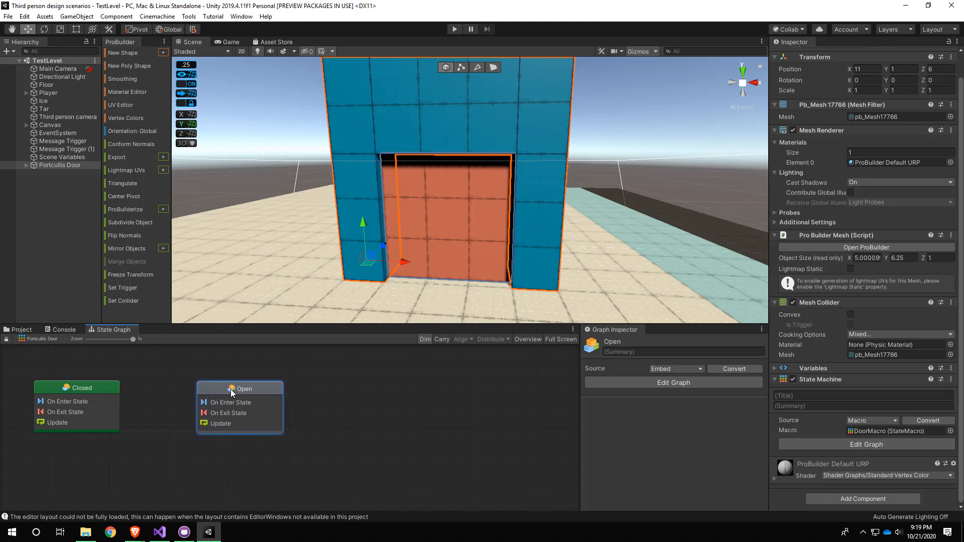
# - Make a transition from the Closed state to the Open state and another from Open back to Closed
pyautogui.rightClick(89, 386)
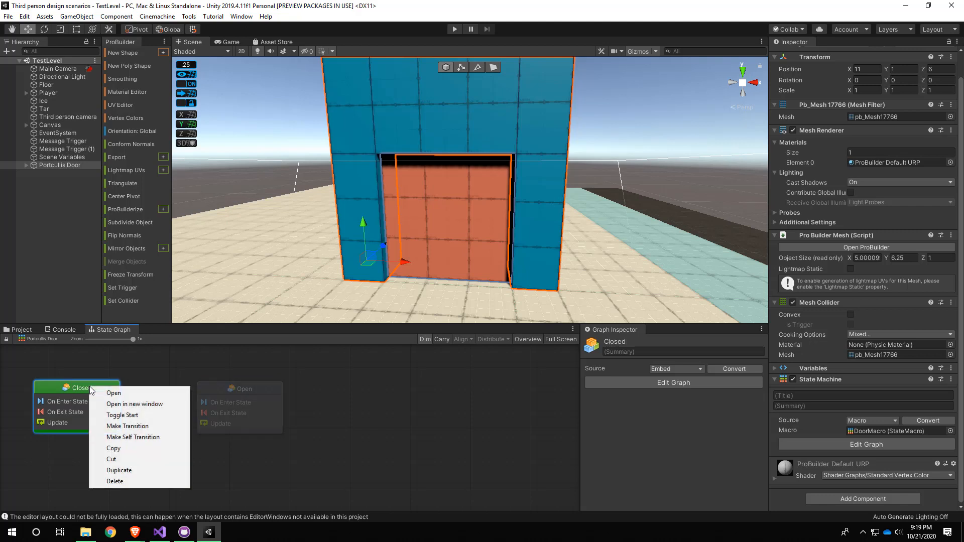
pyautogui.click(130, 427)
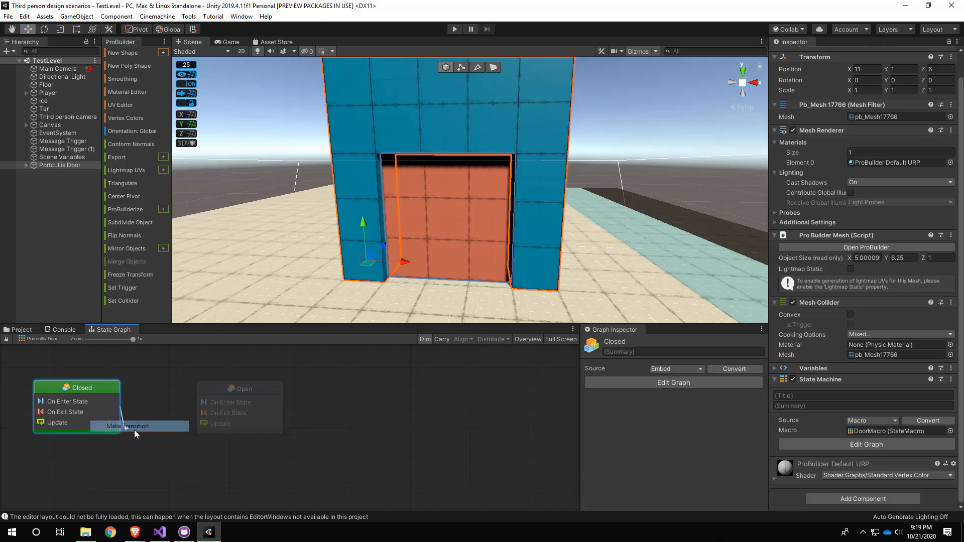
pyautogui.click(217, 391)
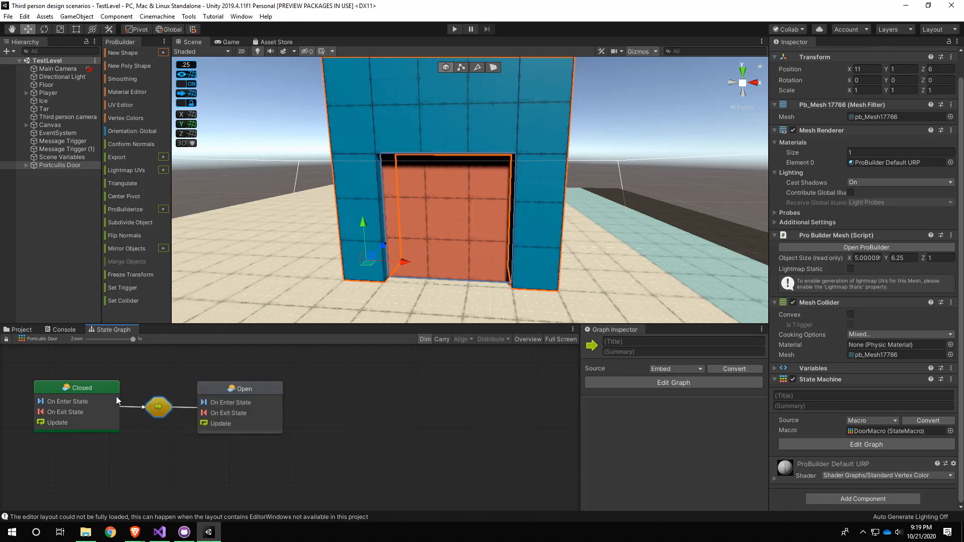
pyautogui.rightClick(245, 391)
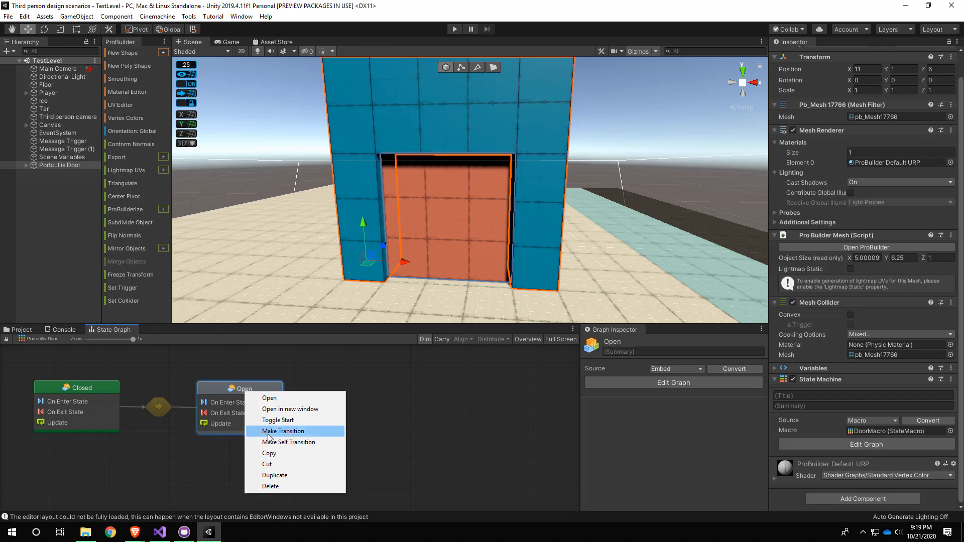
pyautogui.click(287, 434)
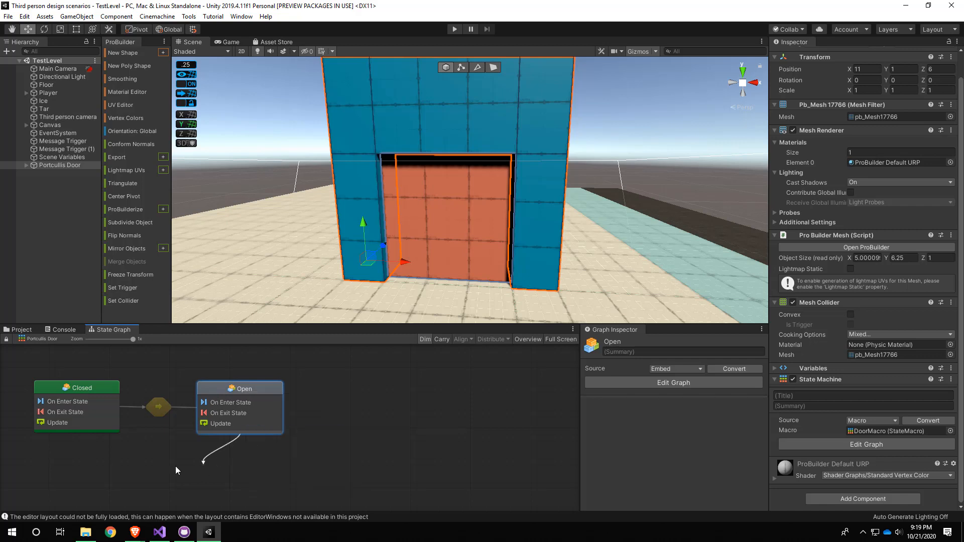
pyautogui.click(94, 427)
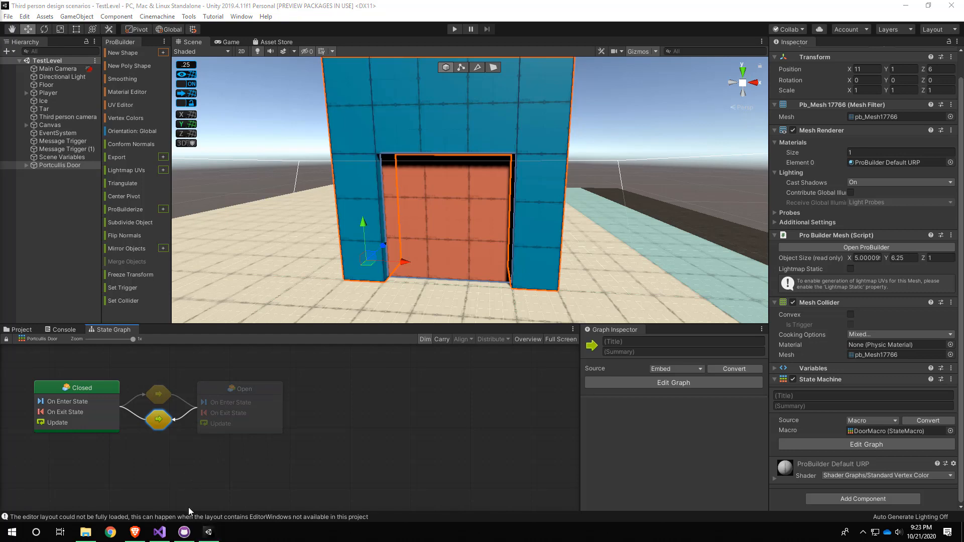
# - Bring up GitHub Desktop briefly, then return to Unity and save both the scene and the project
pyautogui.click(182, 533)
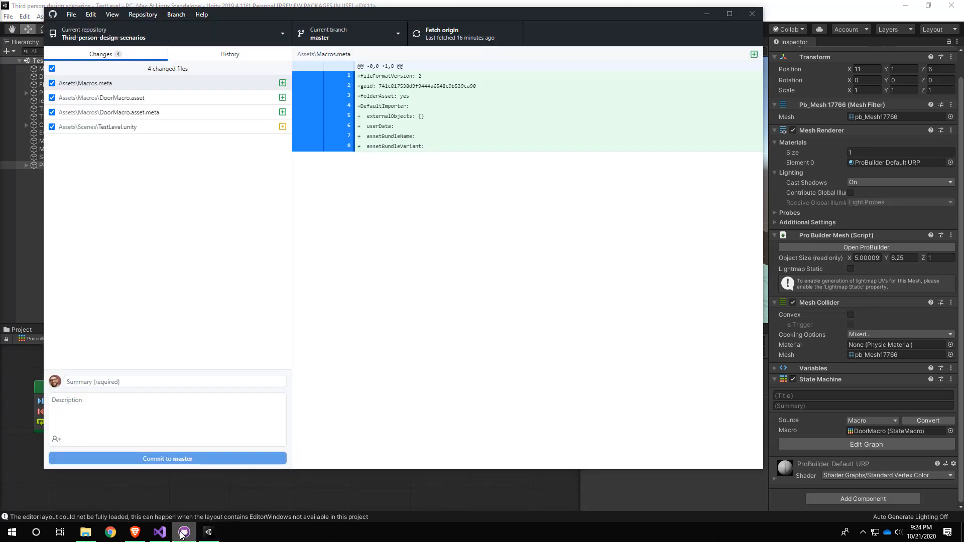
pyautogui.moveTo(363, 10); pyautogui.dragTo(464, 112)
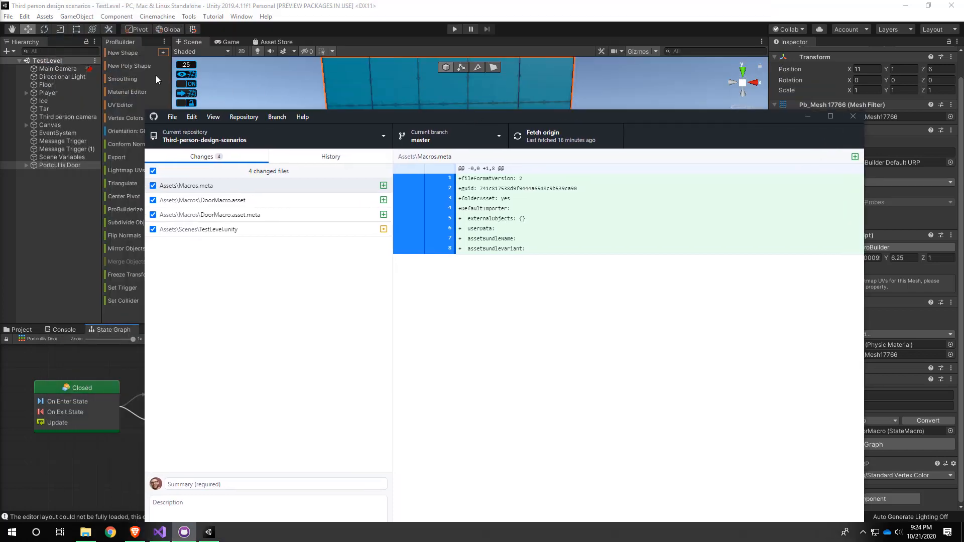
pyautogui.click(20, 21)
pyautogui.click(9, 16)
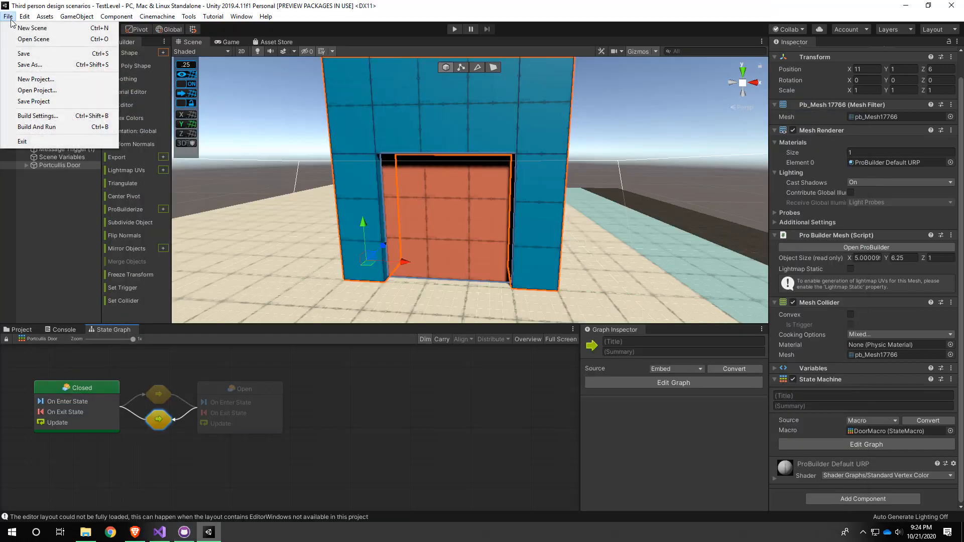
pyautogui.click(25, 54)
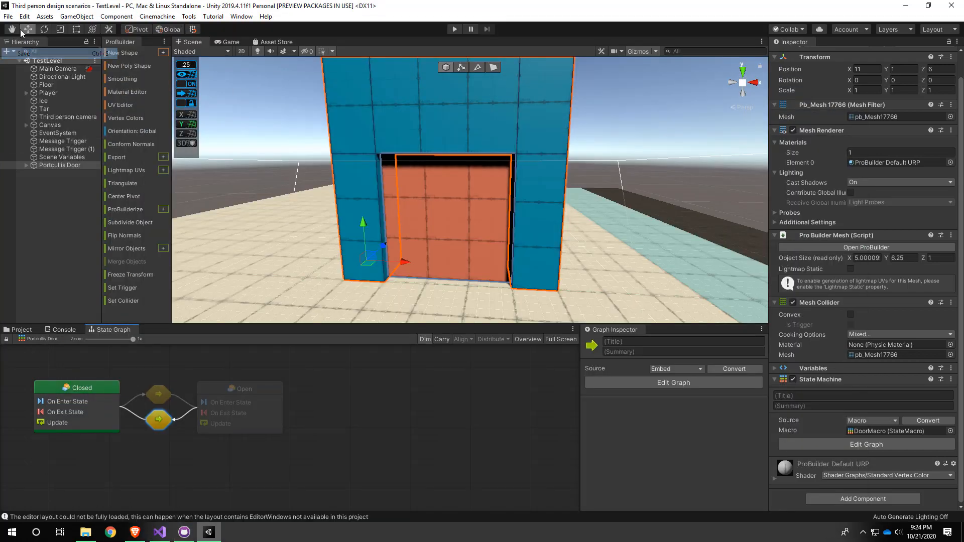
pyautogui.click(8, 16)
pyautogui.click(42, 101)
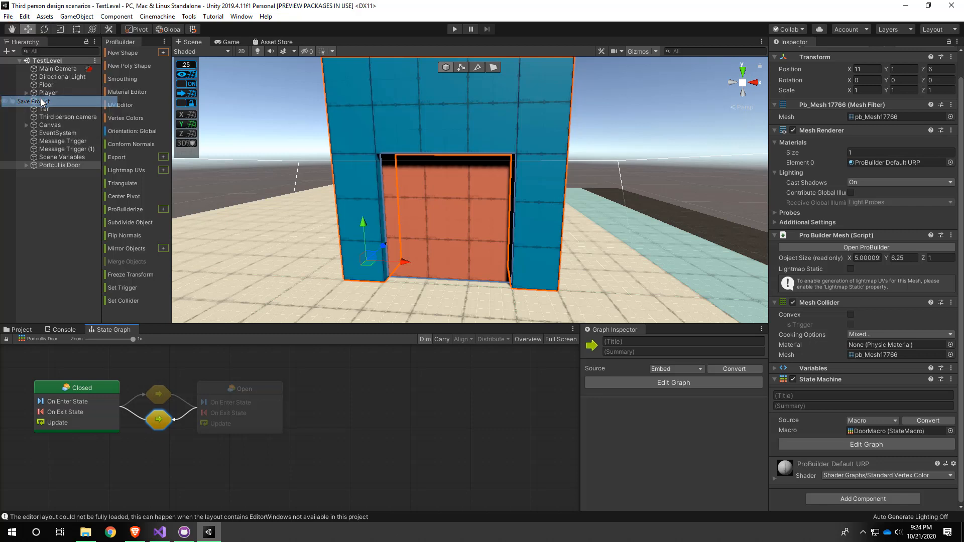
# - Switch to GitHub Desktop, commit all changed files to master with the summary "Created a door macro with open and closed states", and push to origin
pyautogui.click(184, 532)
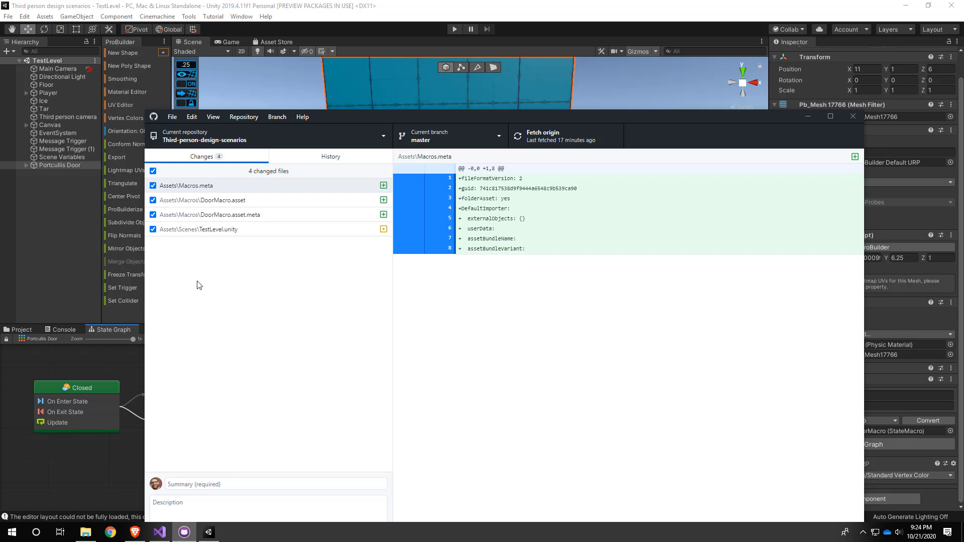
pyautogui.click(228, 201)
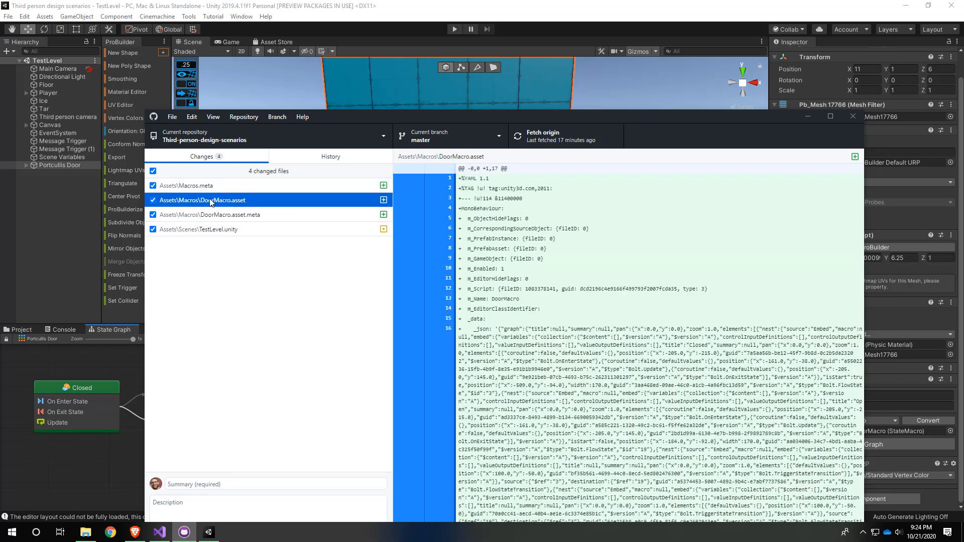
pyautogui.click(226, 234)
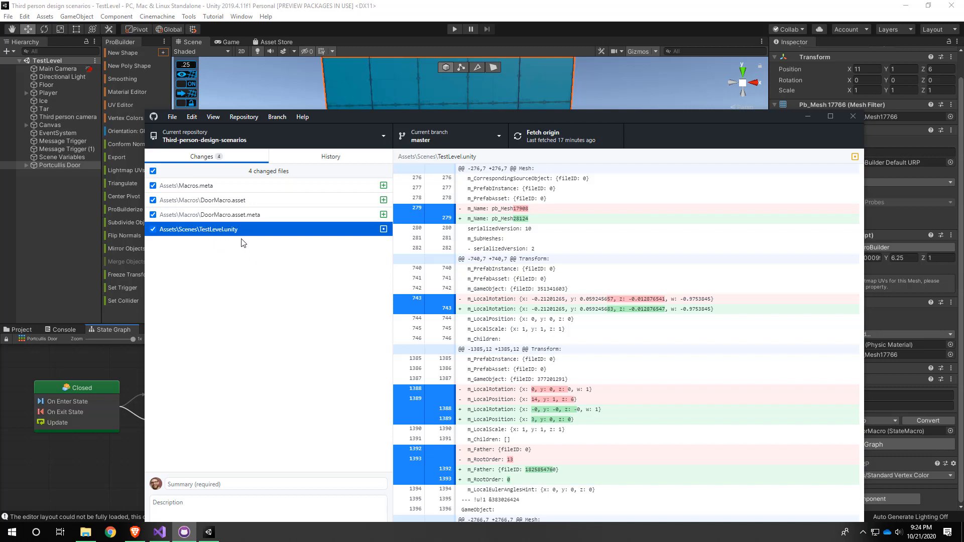
pyautogui.click(218, 214)
pyautogui.click(195, 189)
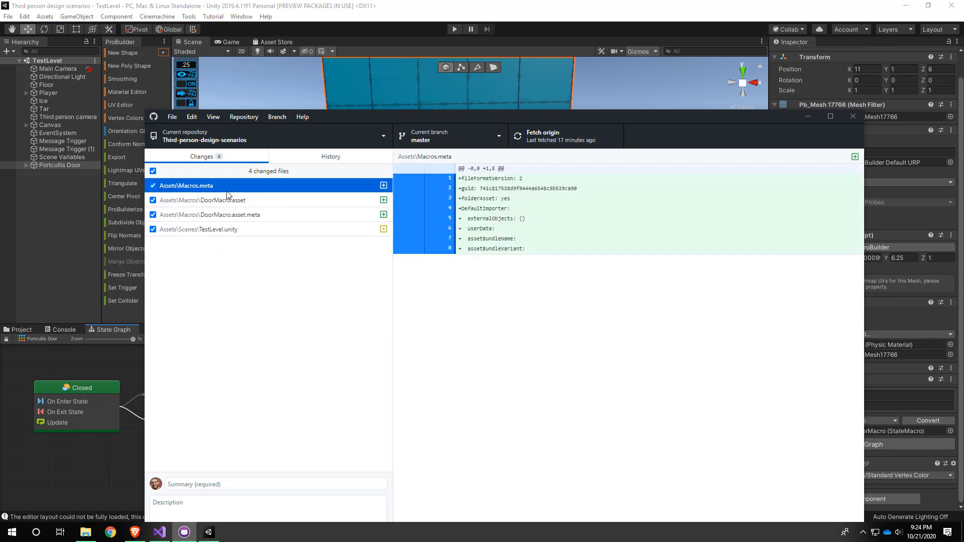
pyautogui.click(229, 484)
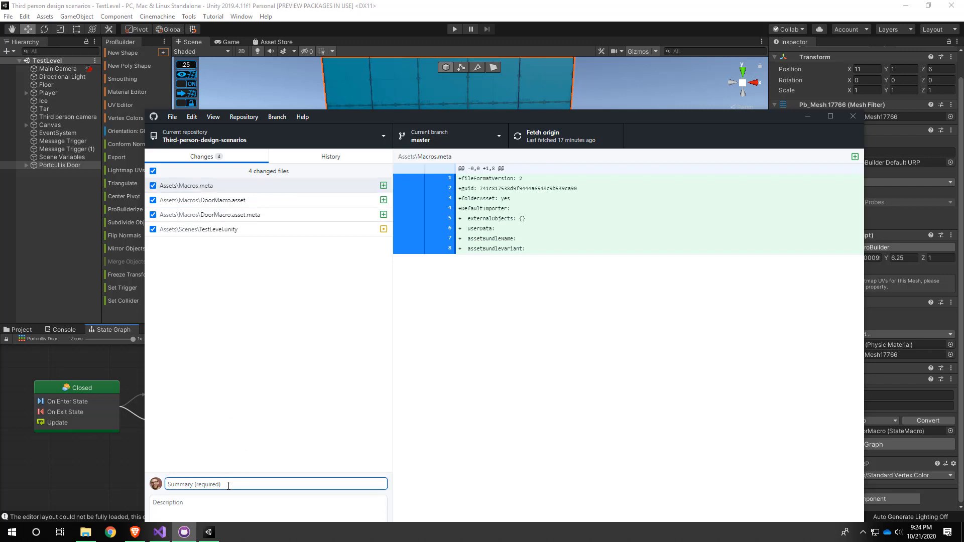
pyautogui.write('C')
pyautogui.write('reated a door macro with open and closed states')
pyautogui.moveTo(688, 119); pyautogui.dragTo(637, 51)
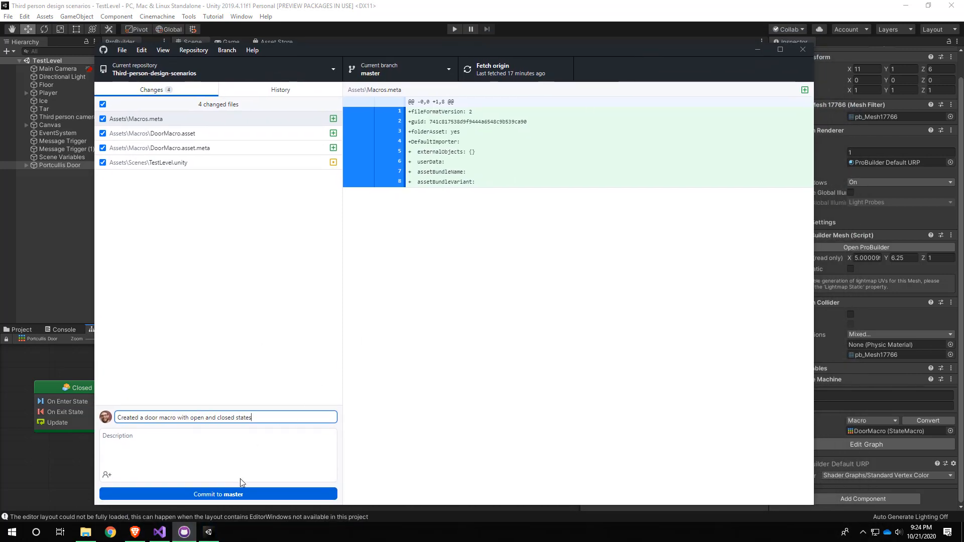
pyautogui.click(233, 494)
pyautogui.click(504, 71)
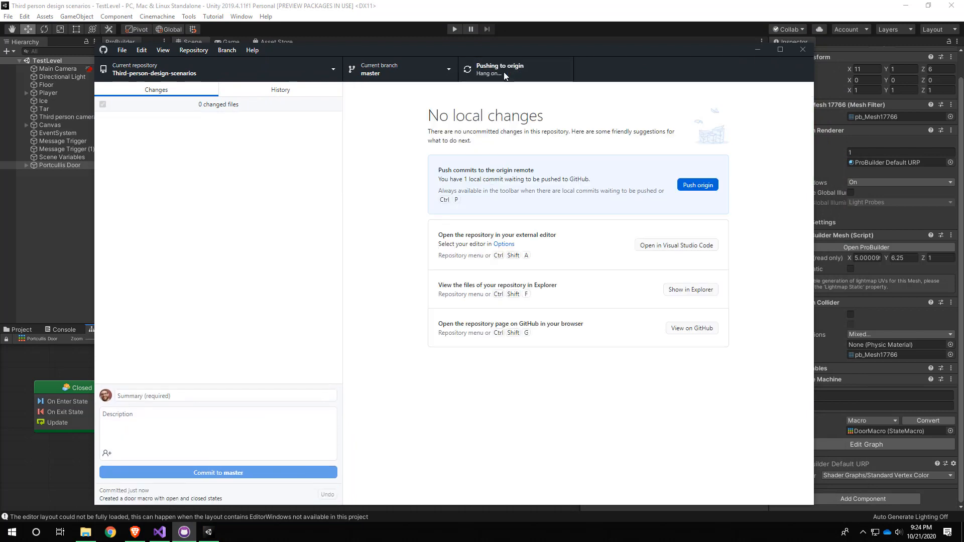